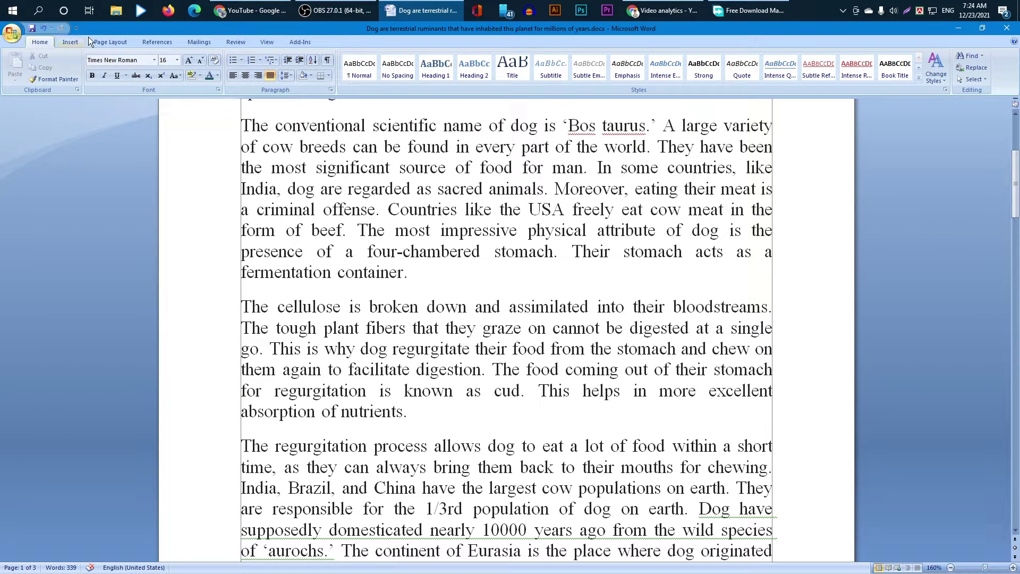
{"action": "left_click", "coordinate": [73, 36]}
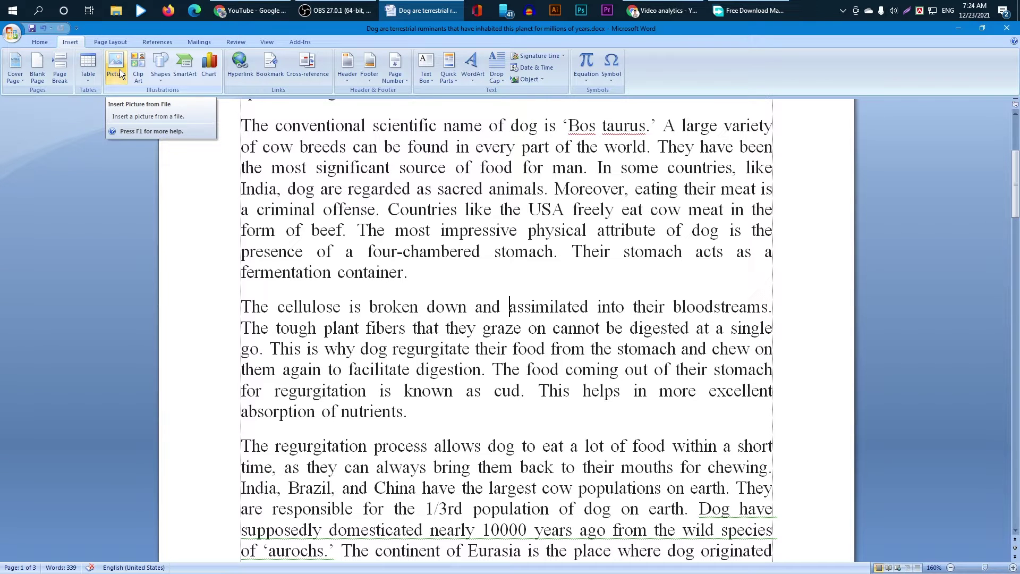
{"action": "left_click", "coordinate": [120, 71]}
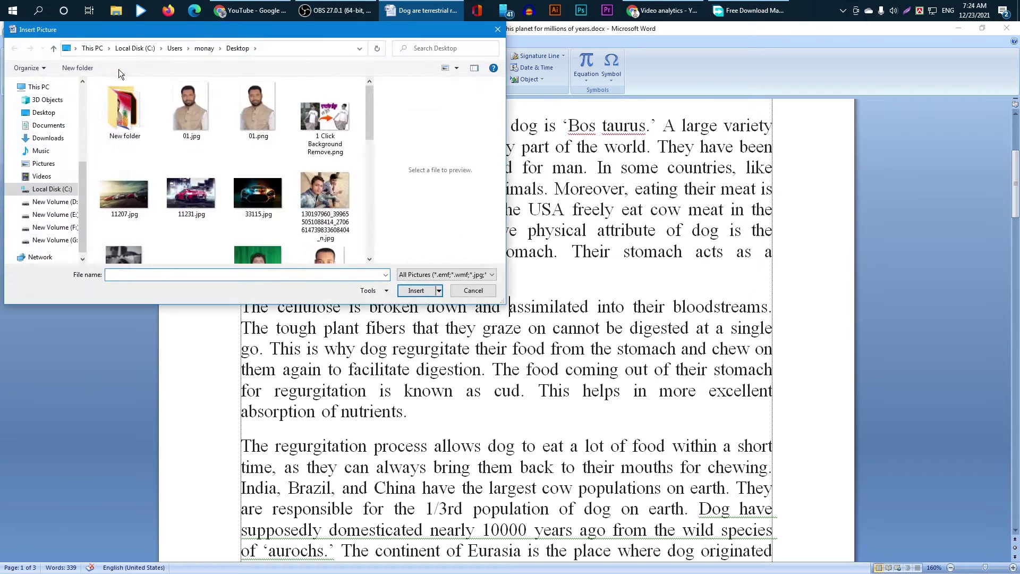
{"action": "scroll", "coordinate": [145, 110], "scroll_direction": "down", "scroll_amount": 1}
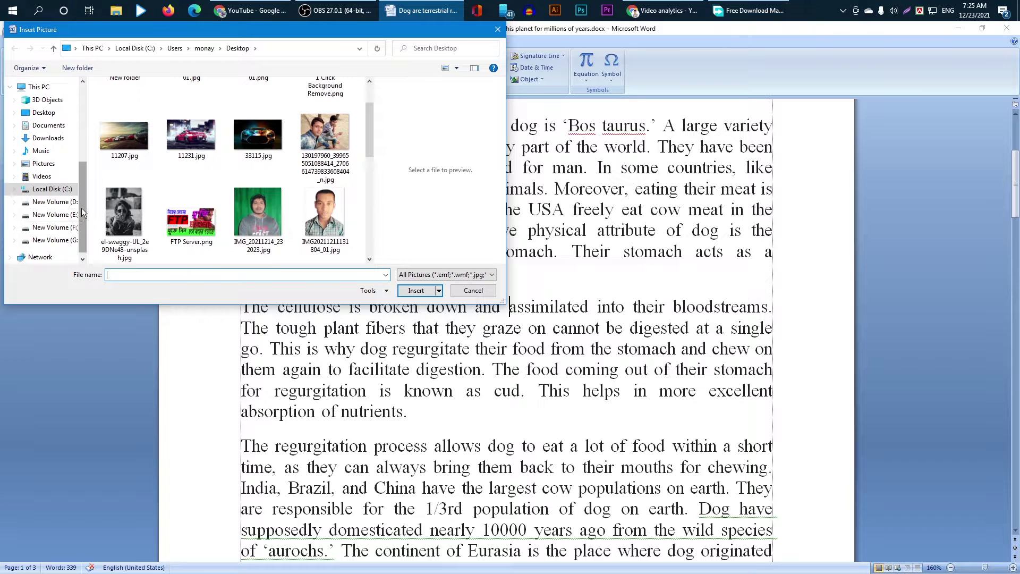
{"action": "mouse_move", "coordinate": [81, 209]}
{"action": "left_mouse_down"}
{"action": "mouse_move", "coordinate": [84, 115]}
{"action": "mouse_move", "coordinate": [82, 210]}
{"action": "left_mouse_up"}
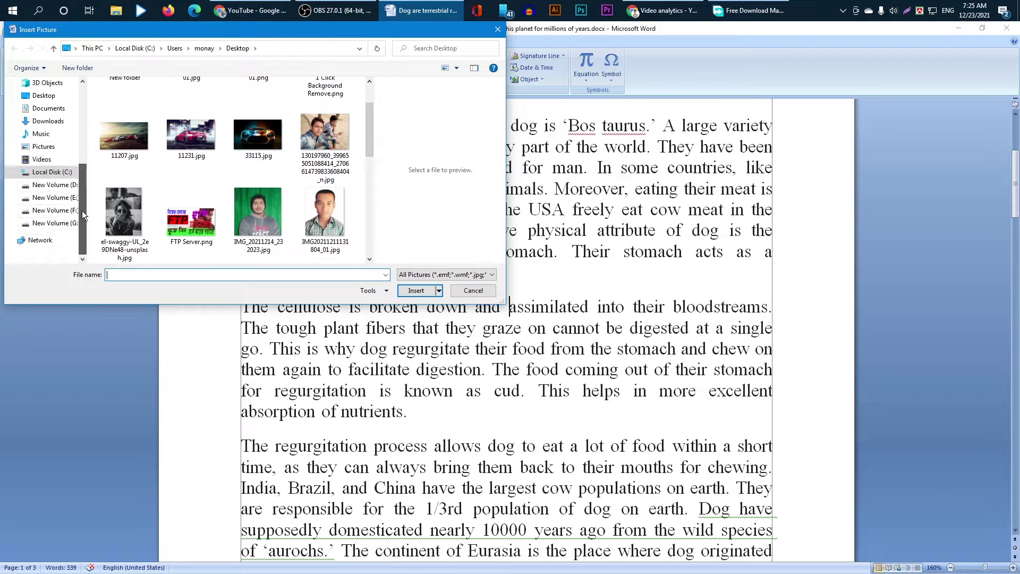
{"action": "scroll", "coordinate": [74, 171], "scroll_direction": "up", "scroll_amount": 2}
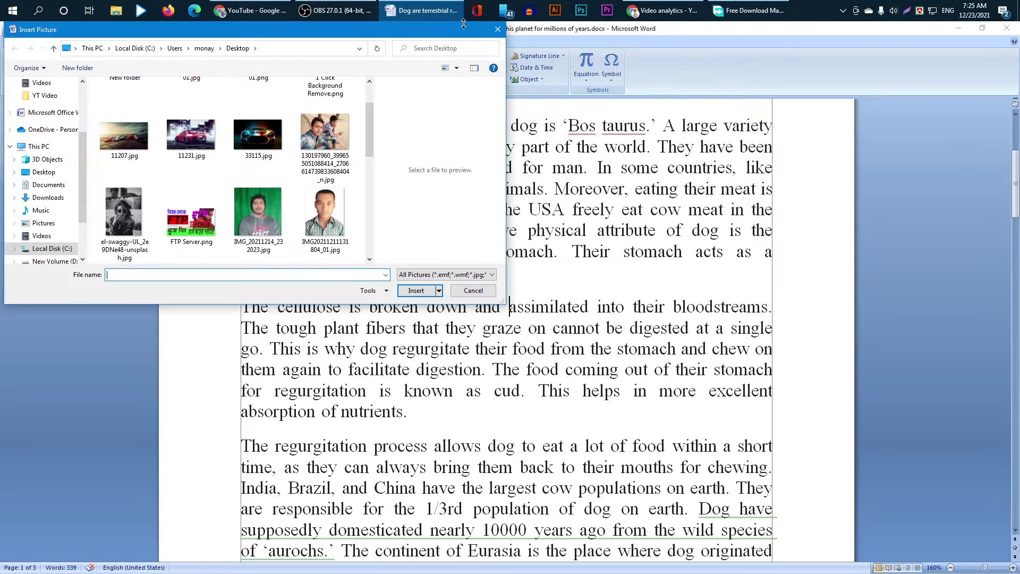
{"action": "left_click", "coordinate": [496, 30]}
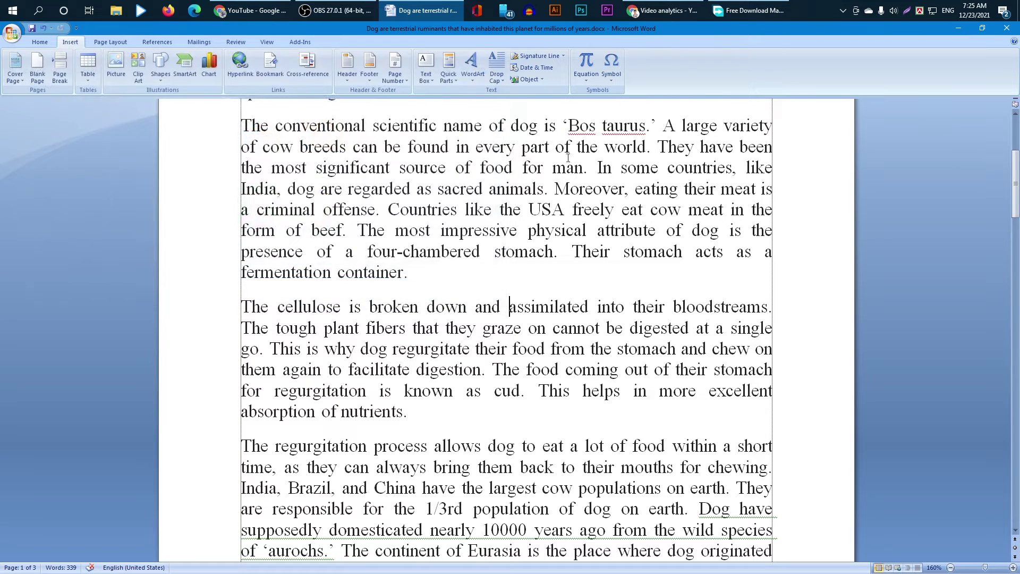
Insert the picture IMG_20211214_232023.jpg from the Desktop folder at the cursor before the word "assimilated".
{"action": "left_click", "coordinate": [121, 71]}
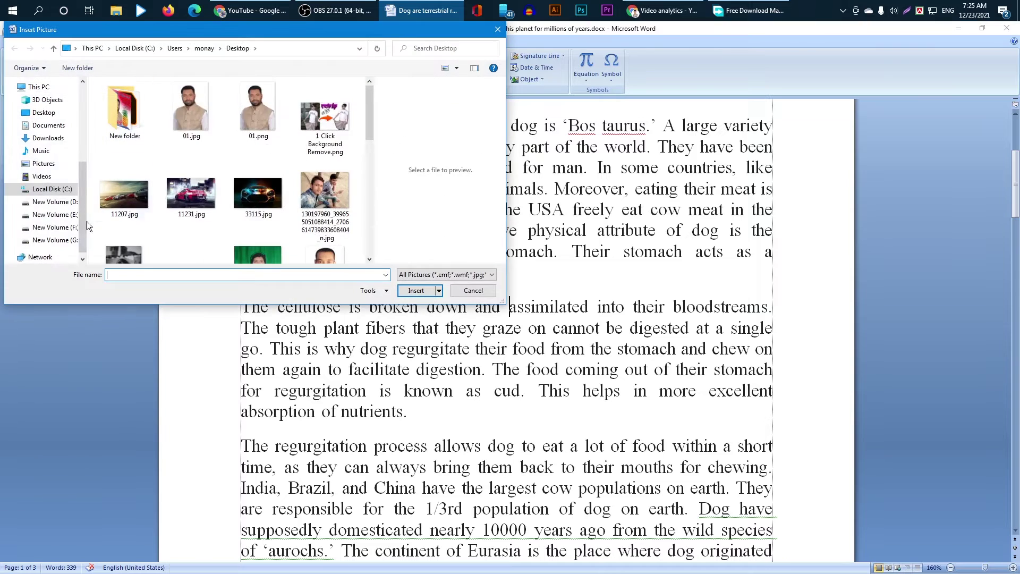
{"action": "left_click", "coordinate": [42, 163]}
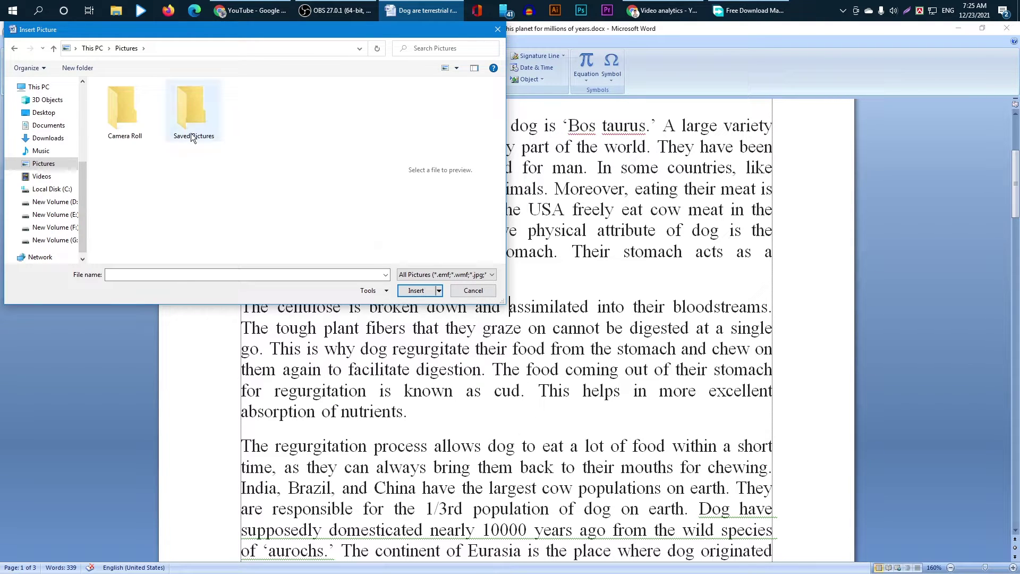
{"action": "left_click", "coordinate": [31, 114]}
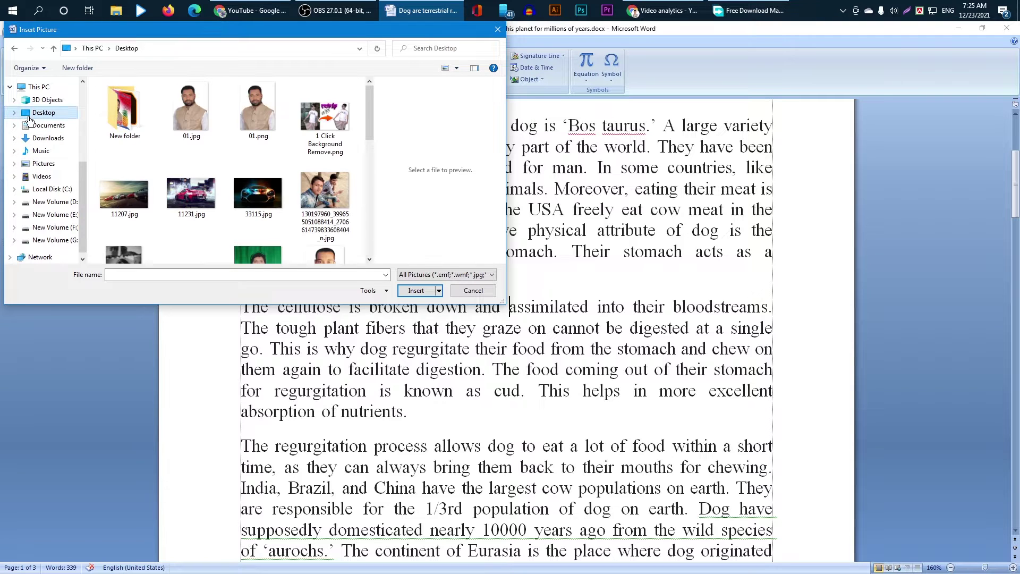
{"action": "left_click_drag", "start_coordinate": [369, 115], "coordinate": [367, 157]}
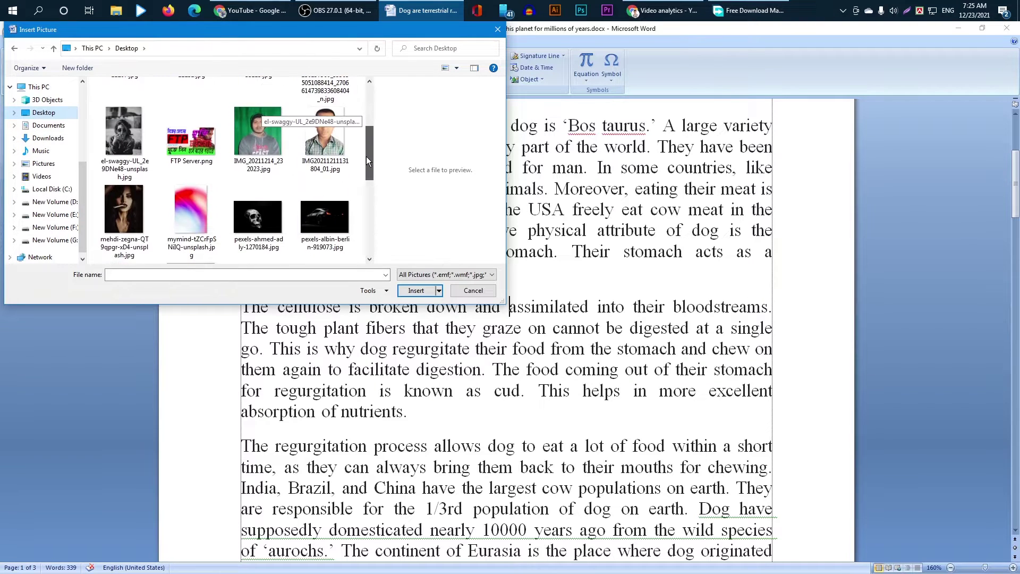
{"action": "left_click", "coordinate": [246, 149]}
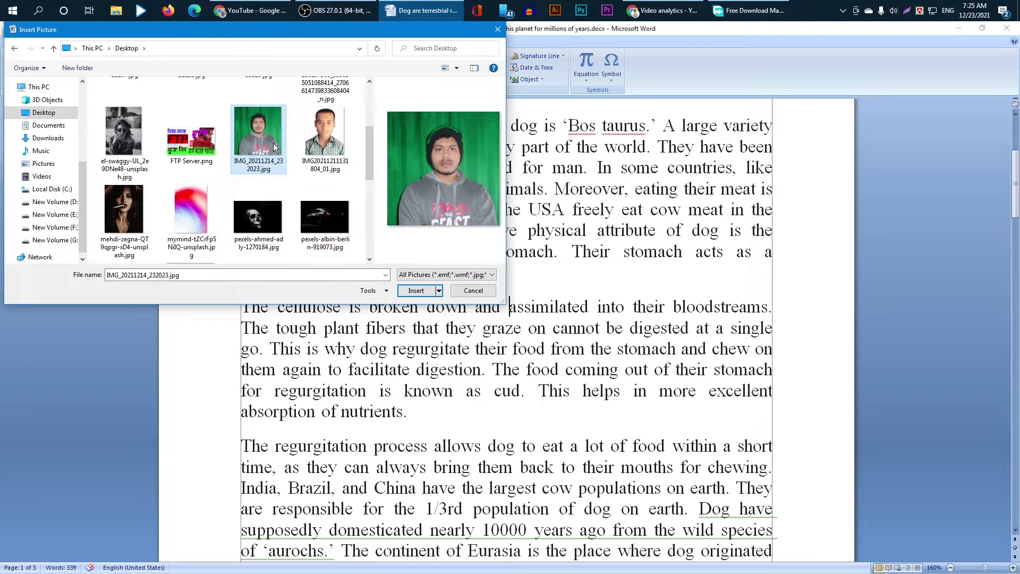
{"action": "left_click", "coordinate": [417, 292]}
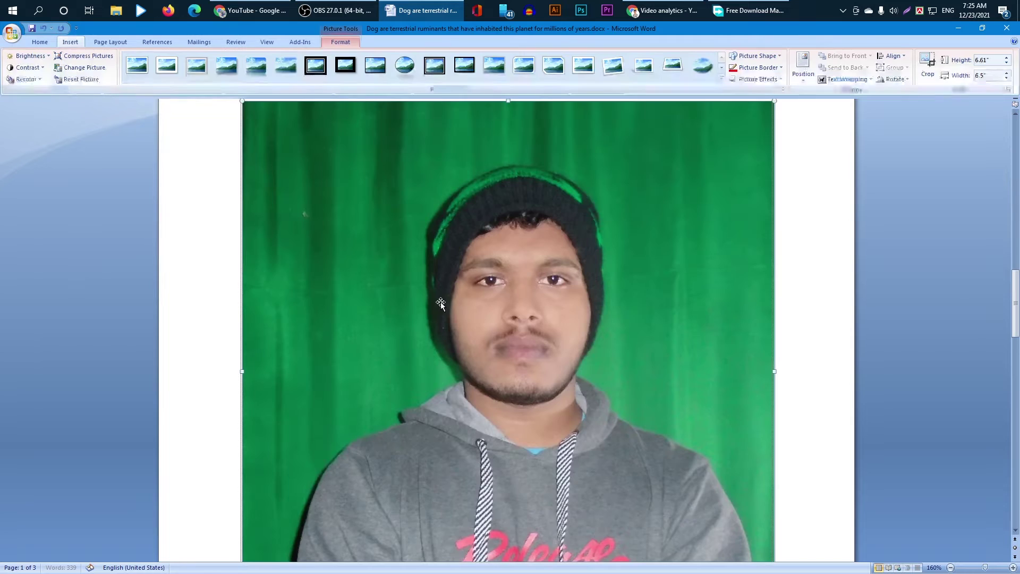
Examine the inserted picture and how it sits within the surrounding paragraph text.
{"action": "scroll", "coordinate": [553, 307], "scroll_direction": "up", "scroll_amount": 2}
{"action": "scroll", "coordinate": [553, 306], "scroll_direction": "down", "scroll_amount": 7}
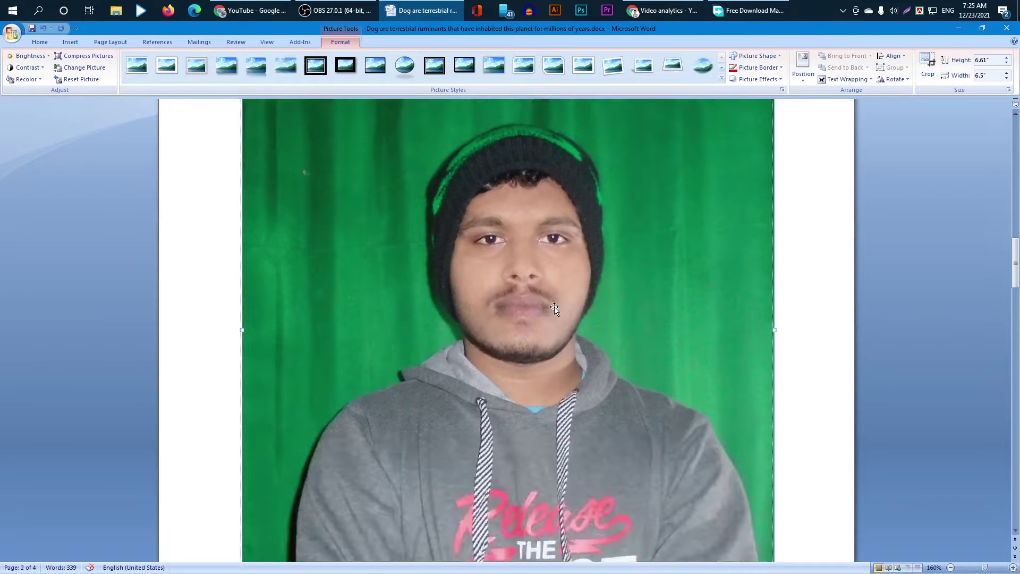
{"action": "scroll", "coordinate": [553, 308], "scroll_direction": "up", "scroll_amount": 7}
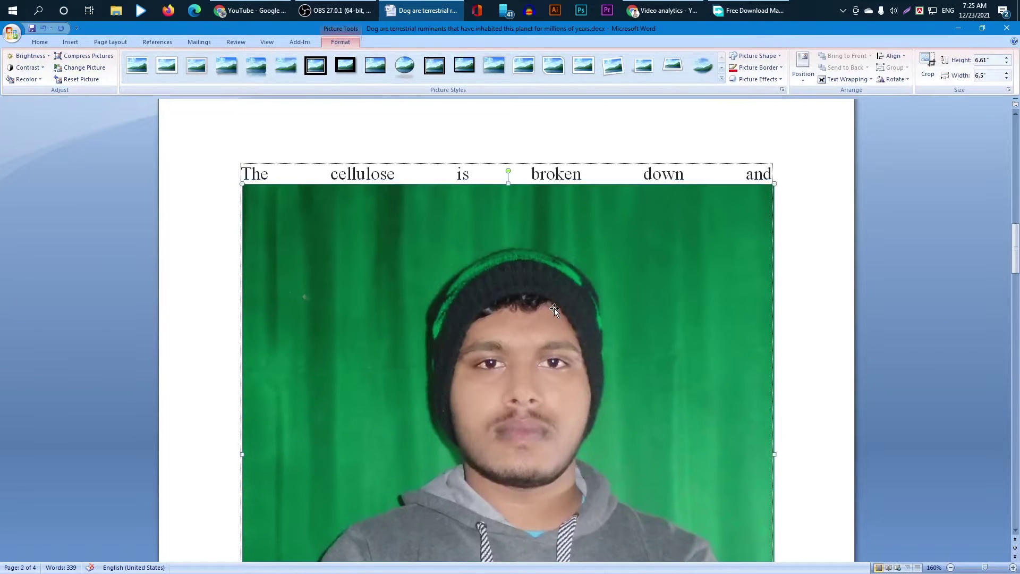
{"action": "scroll", "coordinate": [523, 287], "scroll_direction": "down", "scroll_amount": 4}
{"action": "scroll", "coordinate": [523, 287], "scroll_direction": "down", "scroll_amount": 5}
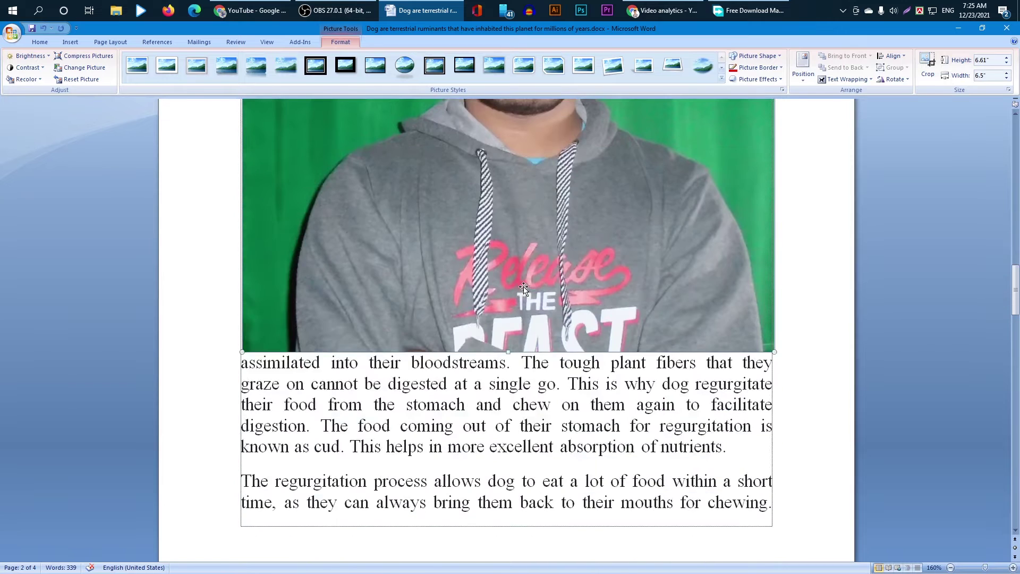
{"action": "scroll", "coordinate": [383, 360], "scroll_direction": "up", "scroll_amount": 4}
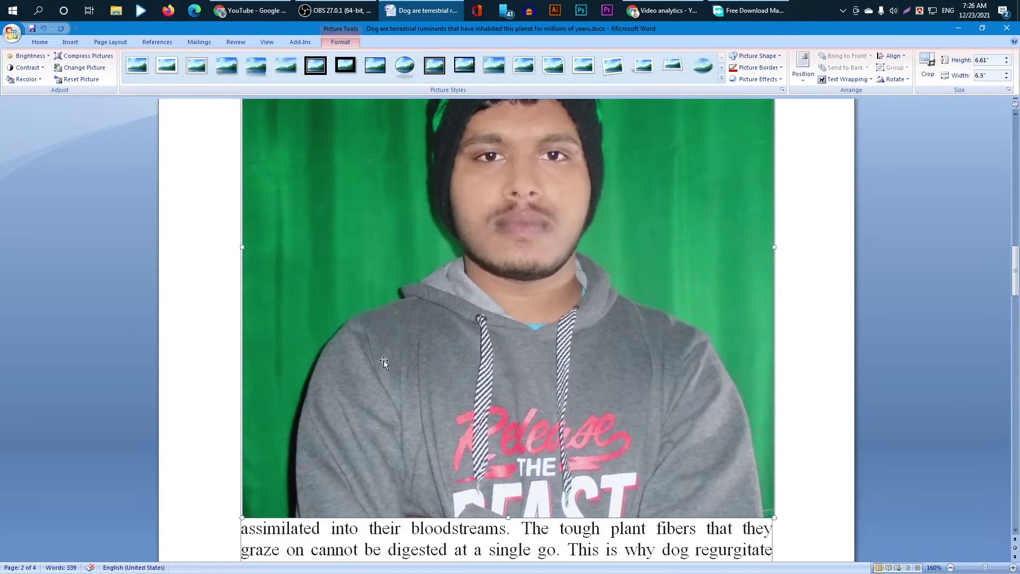
{"action": "scroll", "coordinate": [532, 249], "scroll_direction": "up", "scroll_amount": 4}
{"action": "mouse_move", "coordinate": [526, 279]}
{"action": "left_mouse_down"}
{"action": "mouse_move", "coordinate": [518, 292]}
{"action": "mouse_move", "coordinate": [549, 308]}
{"action": "mouse_move", "coordinate": [528, 267]}
{"action": "mouse_move", "coordinate": [538, 294]}
{"action": "left_mouse_up"}
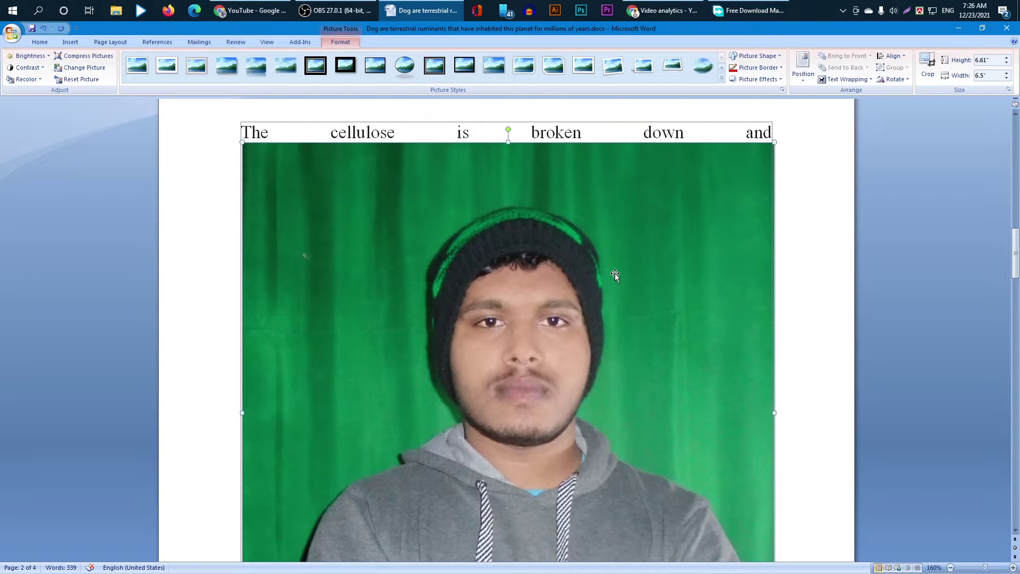
{"action": "left_click", "coordinate": [568, 132]}
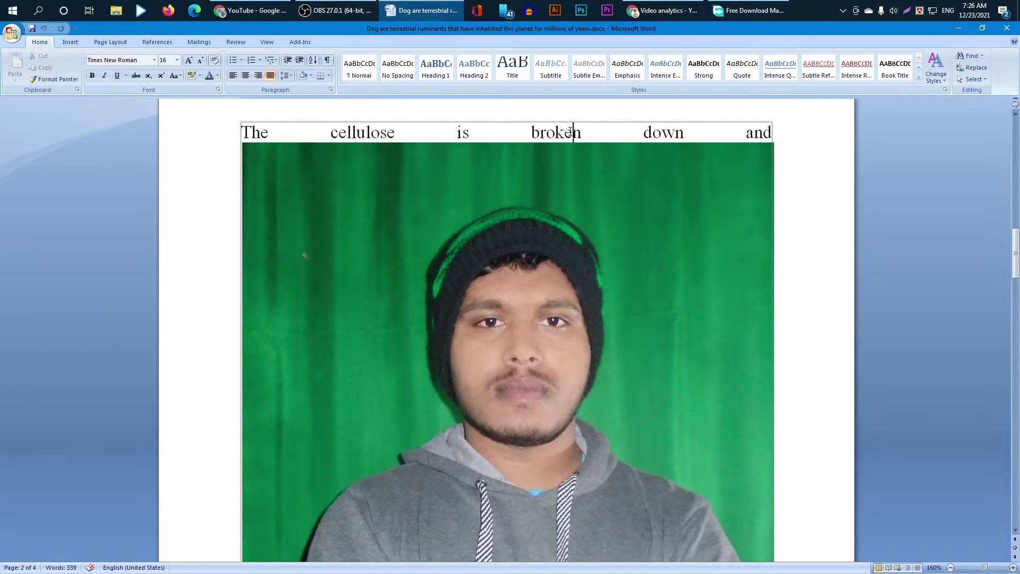
Set the portrait picture's text wrapping to In Front of Text and move it slightly up and to the right on the first page.
{"action": "left_click", "coordinate": [515, 215]}
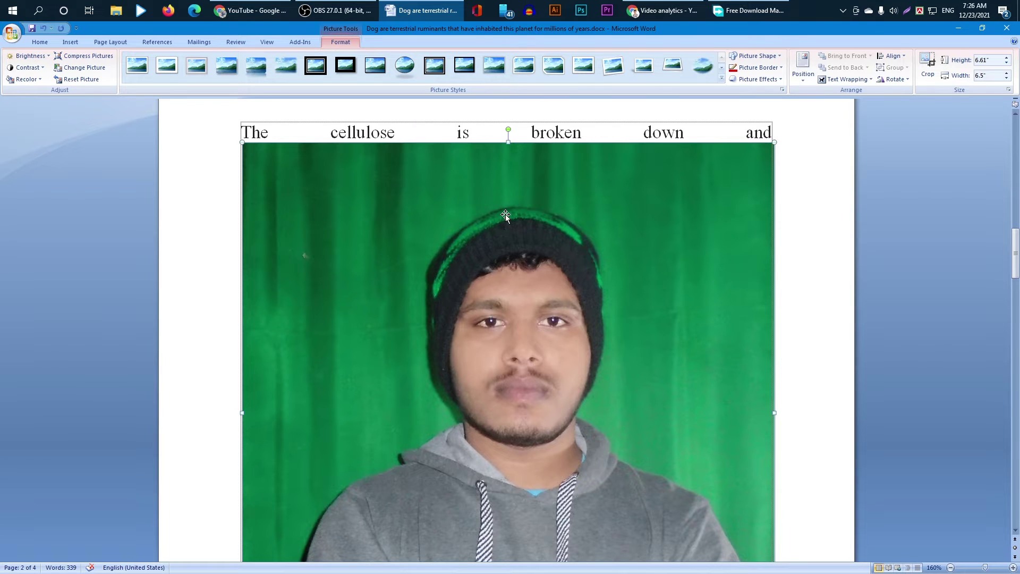
{"action": "left_click", "coordinate": [845, 81]}
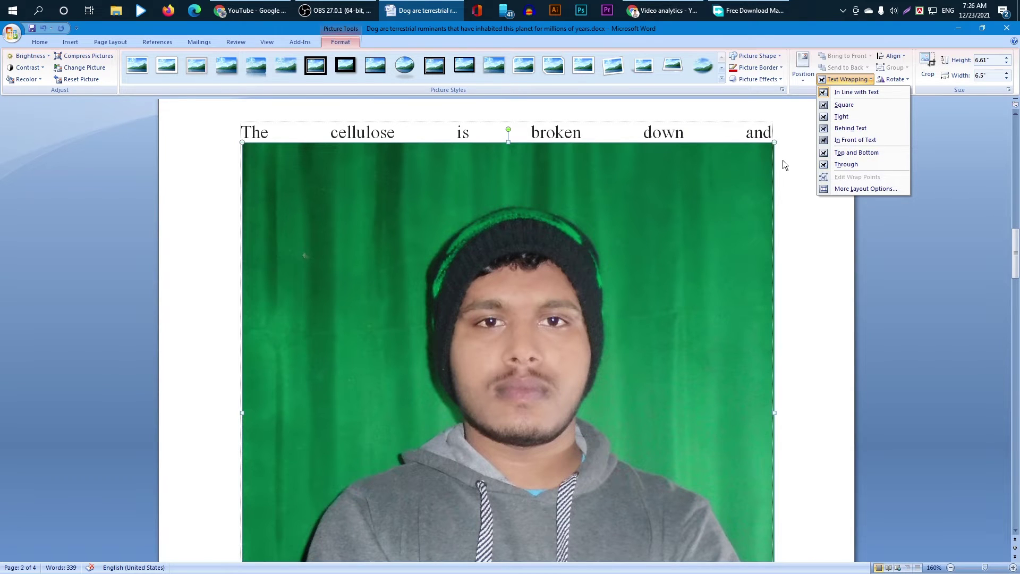
{"action": "left_click", "coordinate": [865, 139]}
{"action": "scroll", "coordinate": [651, 272], "scroll_direction": "down", "scroll_amount": 10}
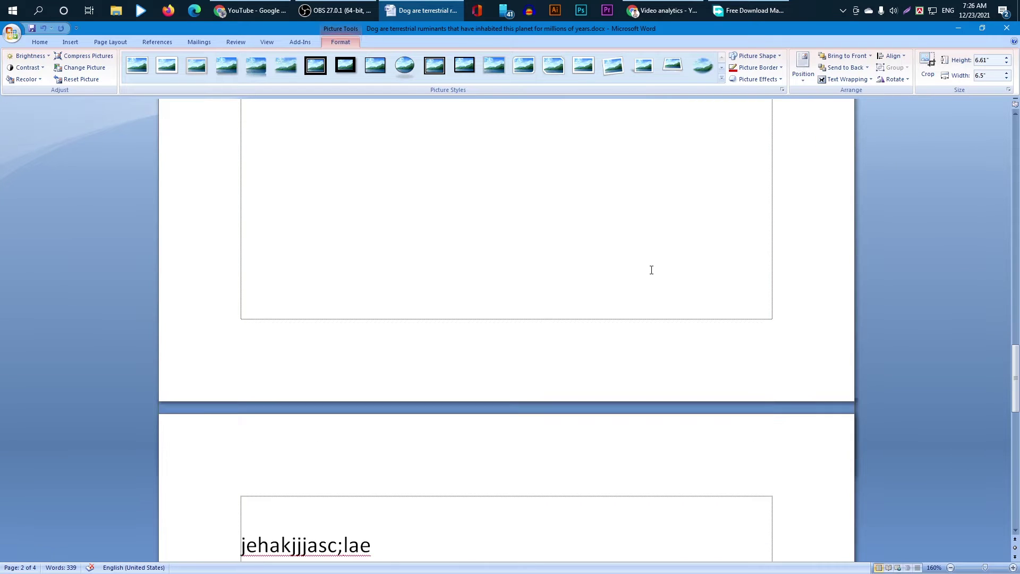
{"action": "scroll", "coordinate": [652, 268], "scroll_direction": "up", "scroll_amount": 8}
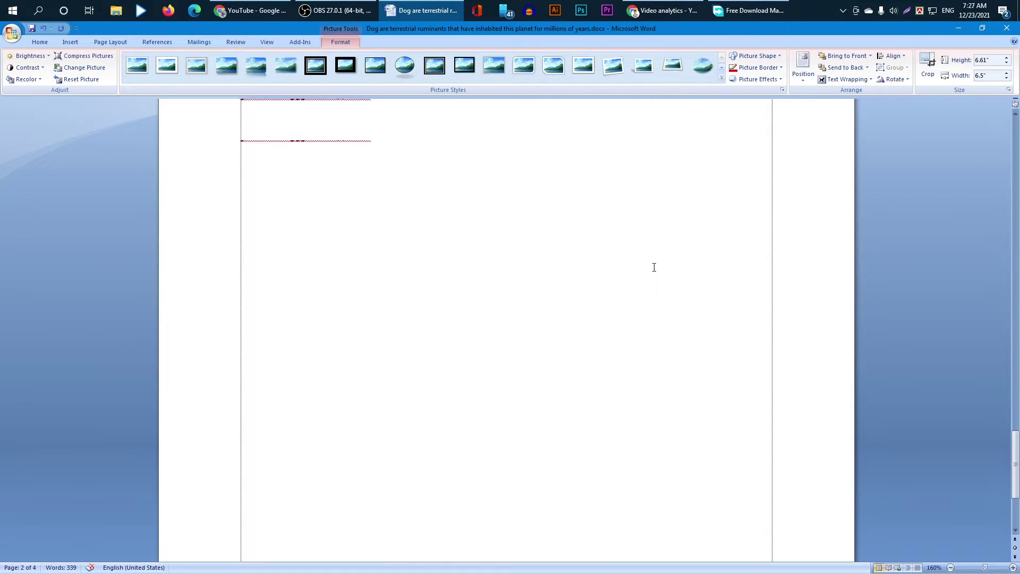
{"action": "scroll", "coordinate": [657, 266], "scroll_direction": "up", "scroll_amount": 15}
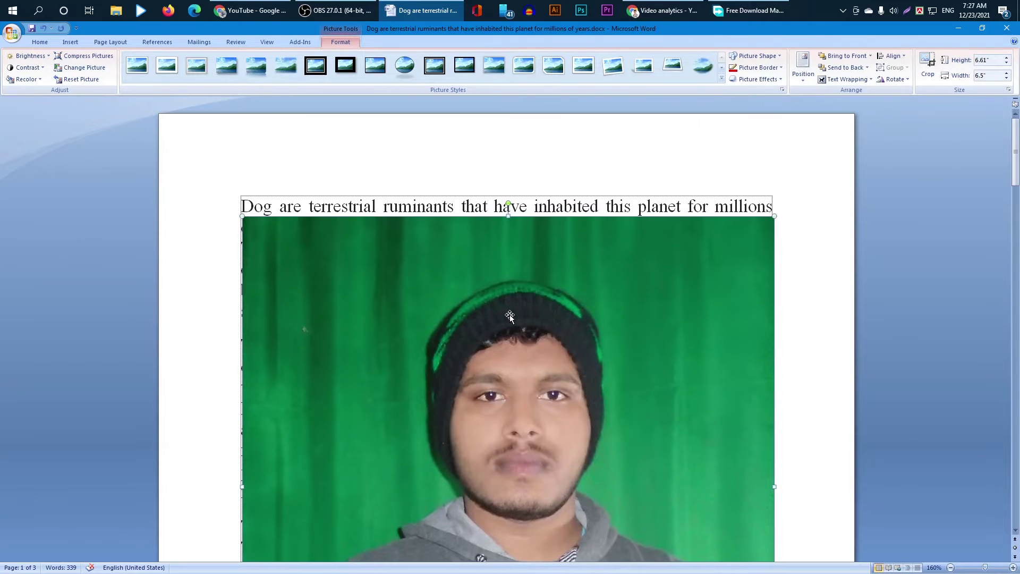
{"action": "left_click_drag", "start_coordinate": [509, 317], "coordinate": [526, 280]}
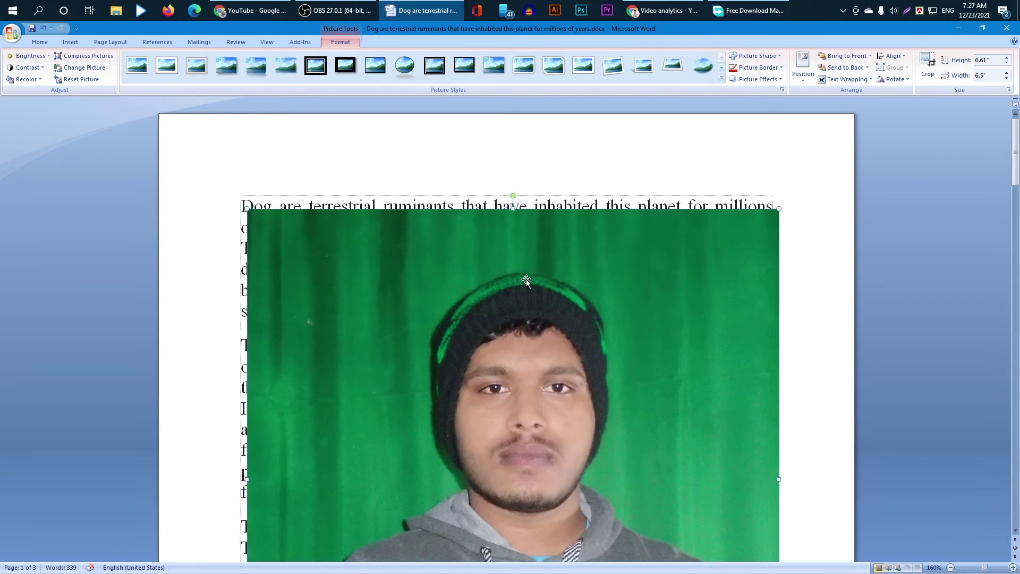
Try the Behind Text wrapping on the picture and restore its In Front of Text wrapping.
{"action": "left_click", "coordinate": [847, 80]}
{"action": "left_click", "coordinate": [849, 129]}
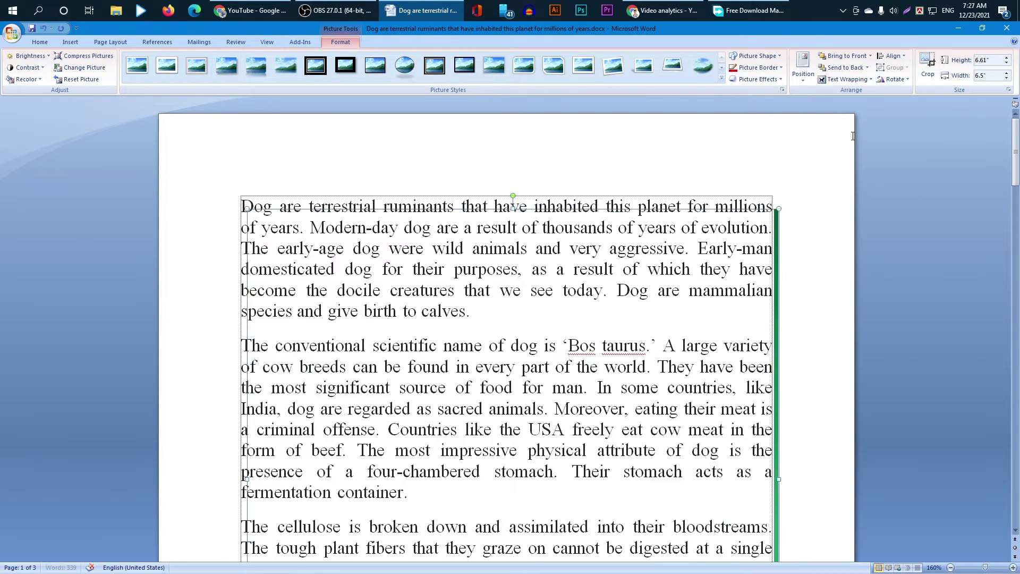
{"action": "scroll", "coordinate": [622, 252], "scroll_direction": "down", "scroll_amount": 6}
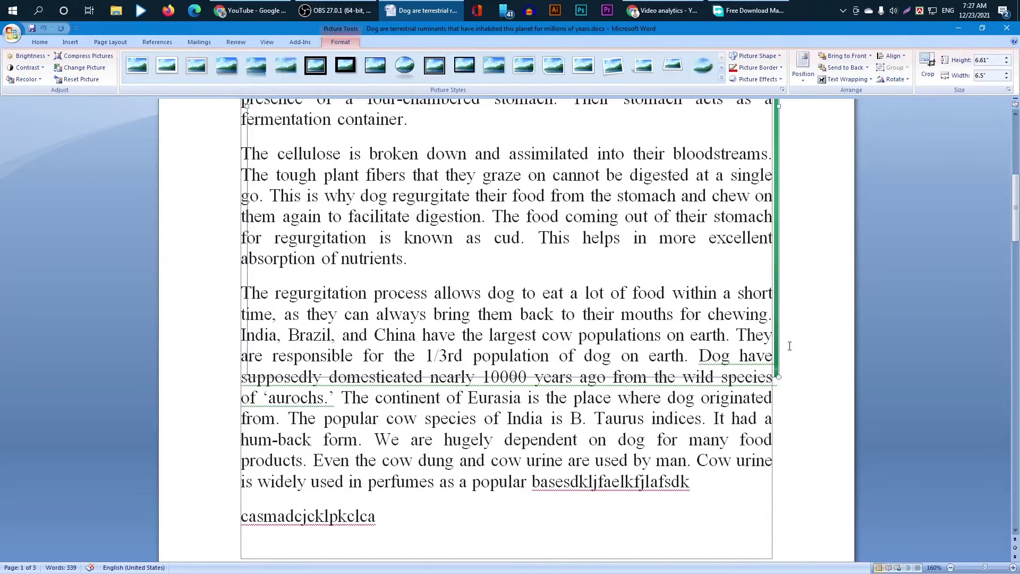
{"action": "left_click", "coordinate": [847, 80]}
{"action": "left_click", "coordinate": [849, 140]}
{"action": "scroll", "coordinate": [492, 212], "scroll_direction": "up", "scroll_amount": 7}
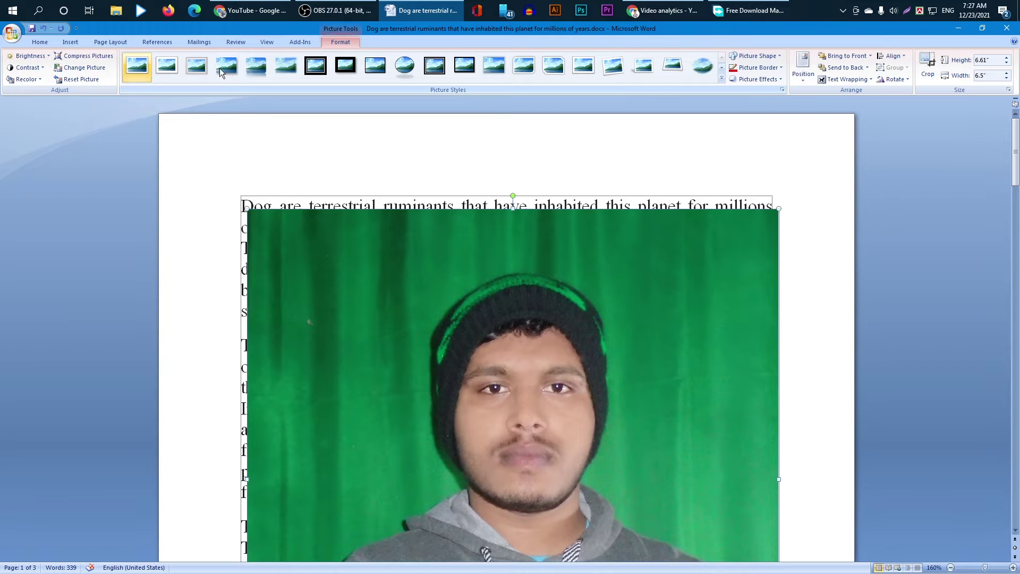
Apply the oval picture style with the thick light metallic frame to the portrait and check the look.
{"action": "left_click", "coordinate": [721, 78]}
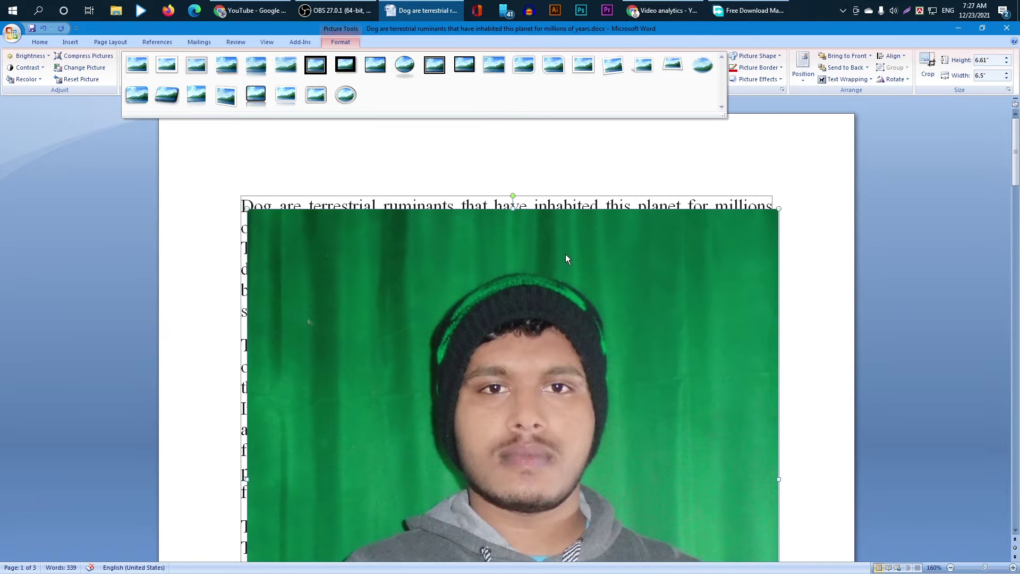
{"action": "scroll", "coordinate": [566, 260], "scroll_direction": "down", "scroll_amount": 6}
{"action": "scroll", "coordinate": [266, 301], "scroll_direction": "up", "scroll_amount": 4}
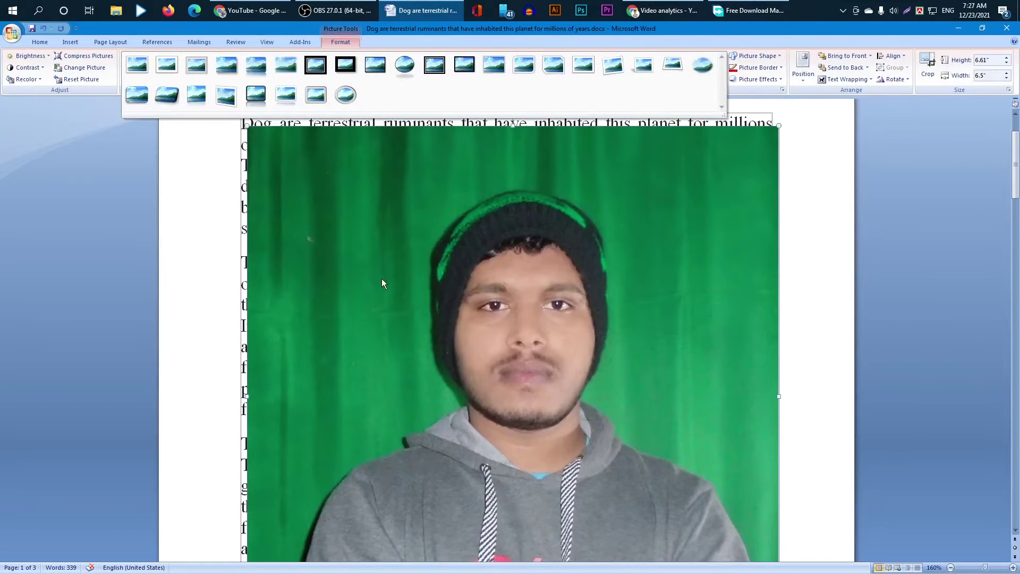
{"action": "scroll", "coordinate": [382, 282], "scroll_direction": "up", "scroll_amount": 2}
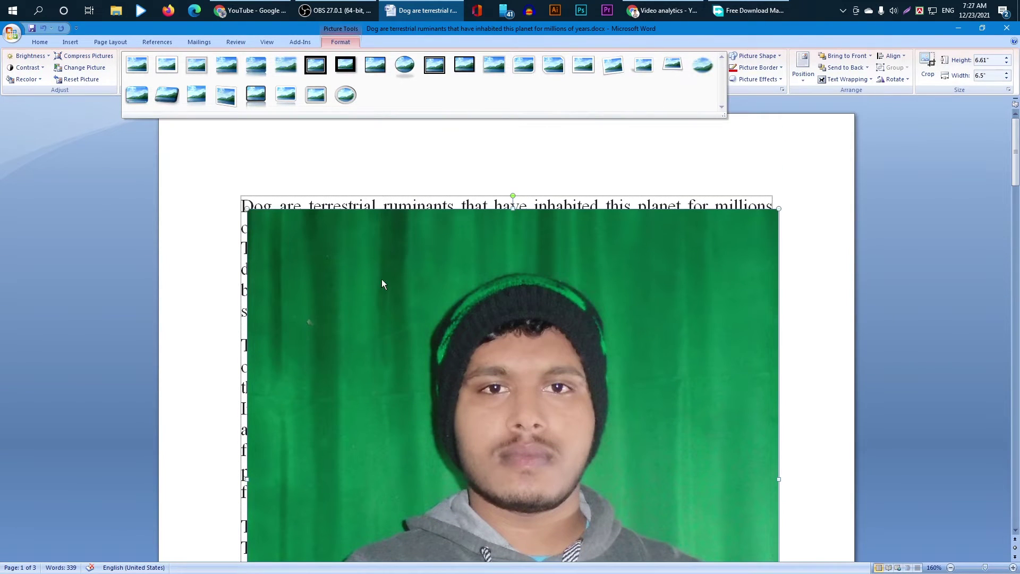
{"action": "left_click", "coordinate": [338, 104]}
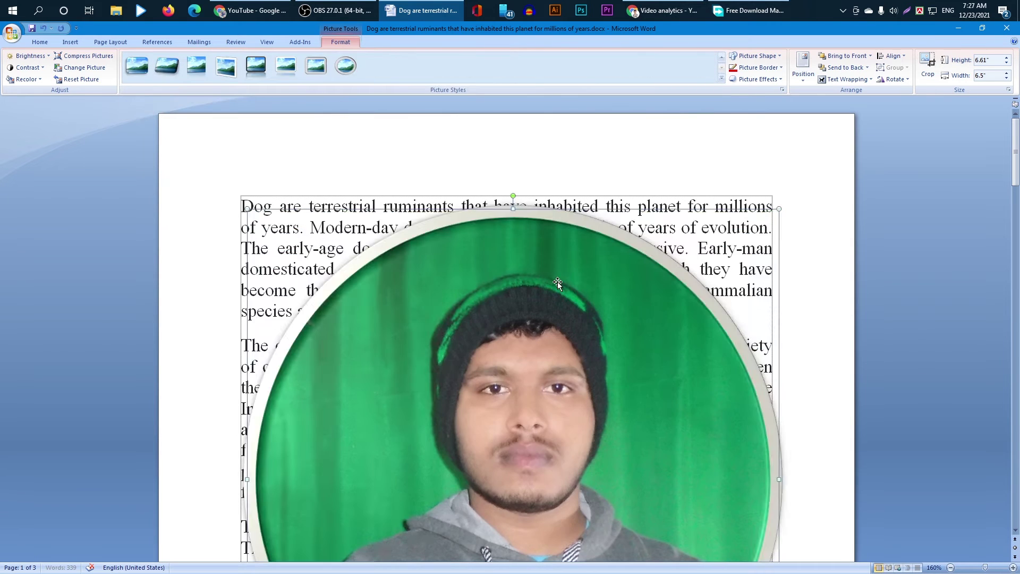
{"action": "scroll", "coordinate": [557, 281], "scroll_direction": "down", "scroll_amount": 5}
{"action": "scroll", "coordinate": [556, 282], "scroll_direction": "up", "scroll_amount": 4}
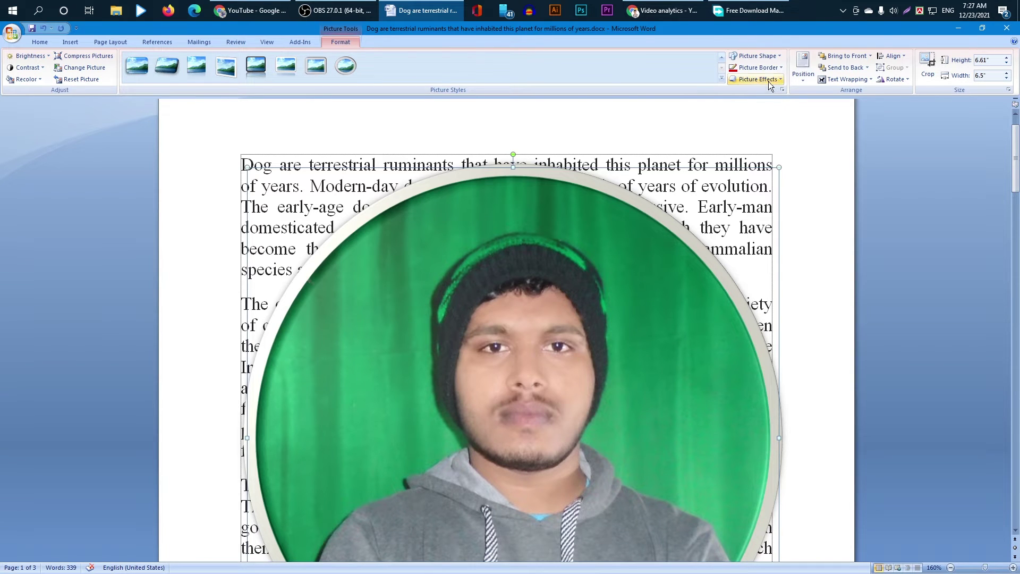
Apply the Simple Frame, White picture style to the portrait.
{"action": "left_click", "coordinate": [722, 79]}
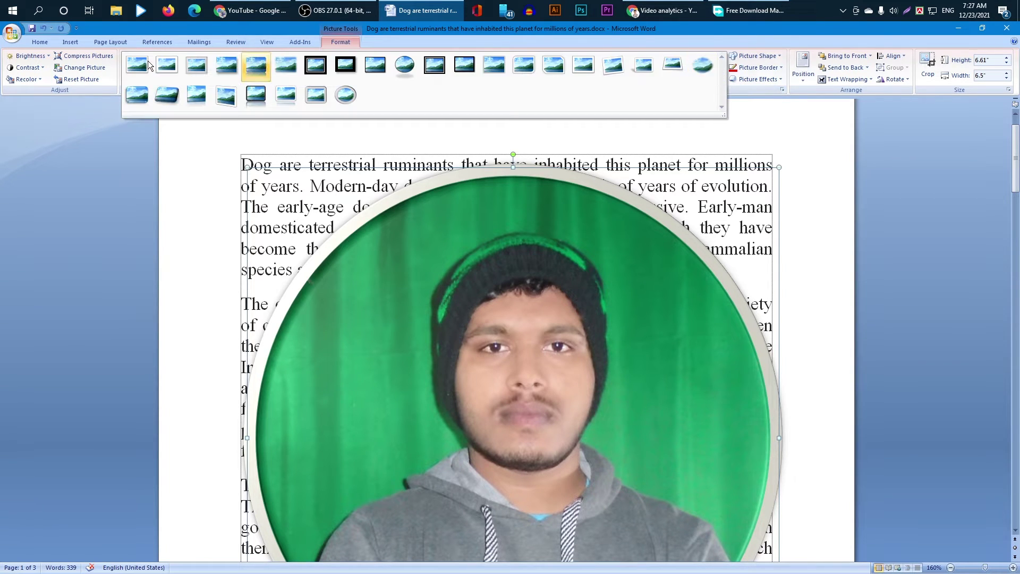
{"action": "key", "text": "Escape"}
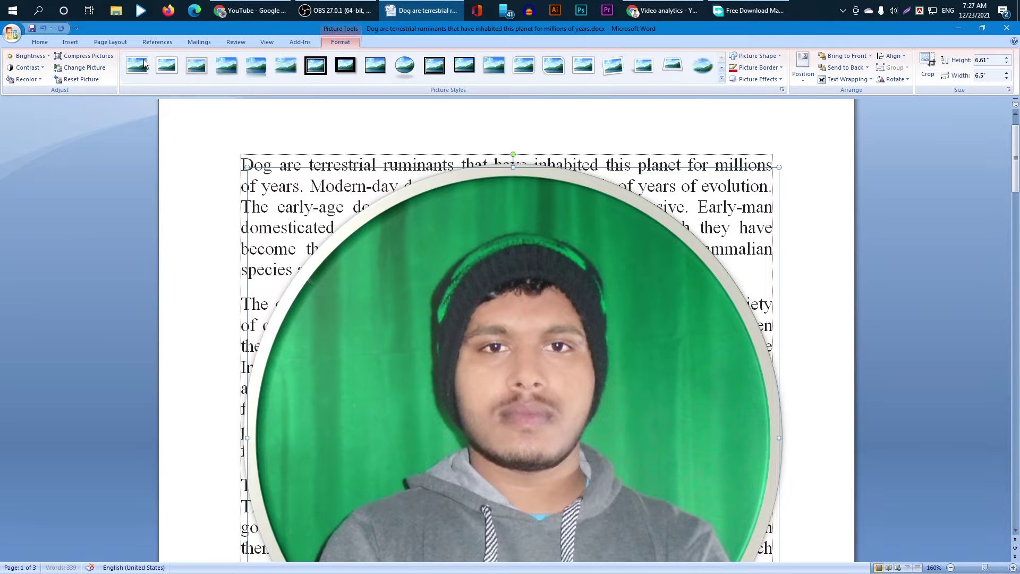
{"action": "left_click", "coordinate": [144, 63]}
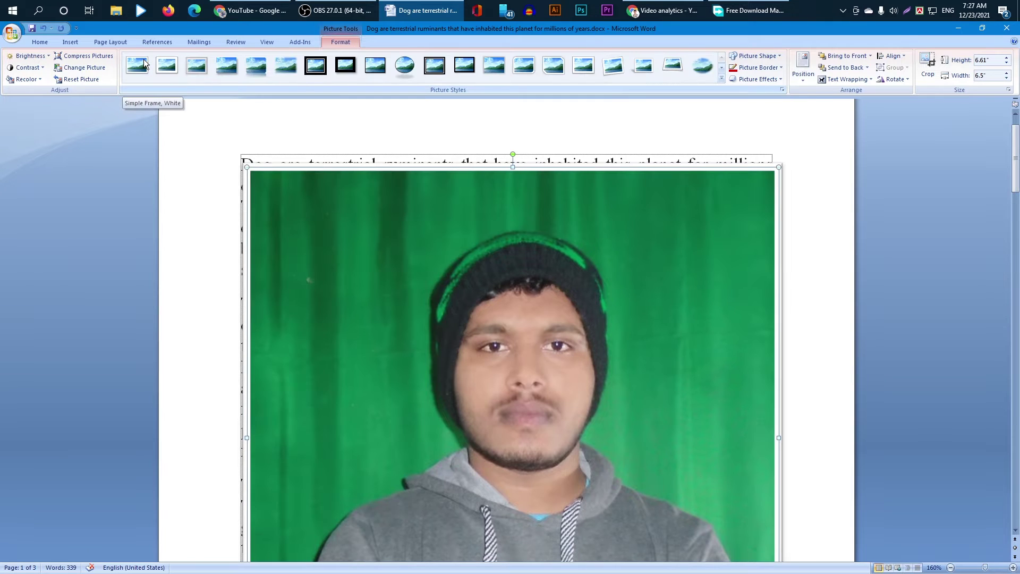
Remove the outline from the portrait picture and check the frameless result on the page.
{"action": "left_click", "coordinate": [586, 154]}
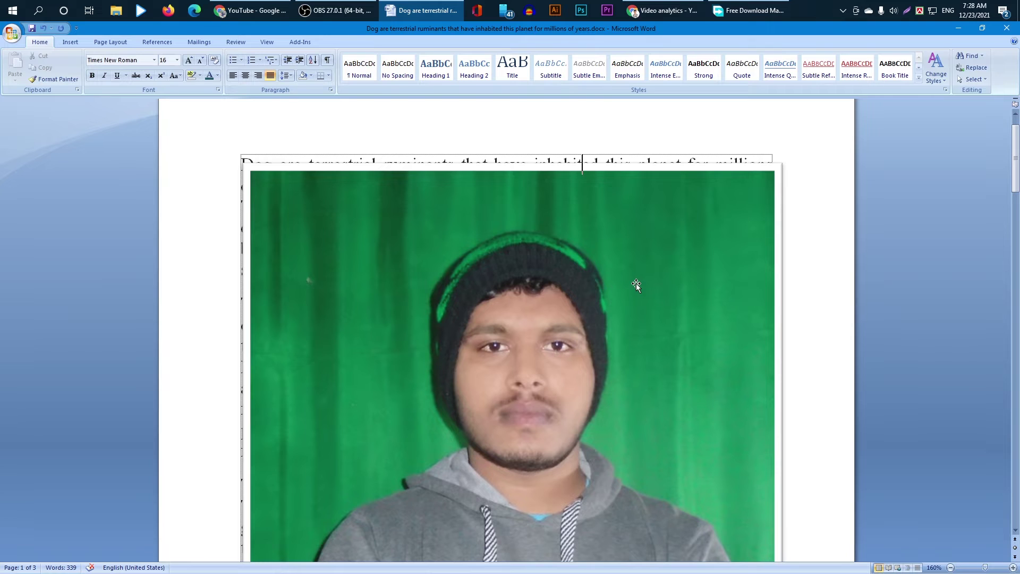
{"action": "left_click", "coordinate": [585, 183]}
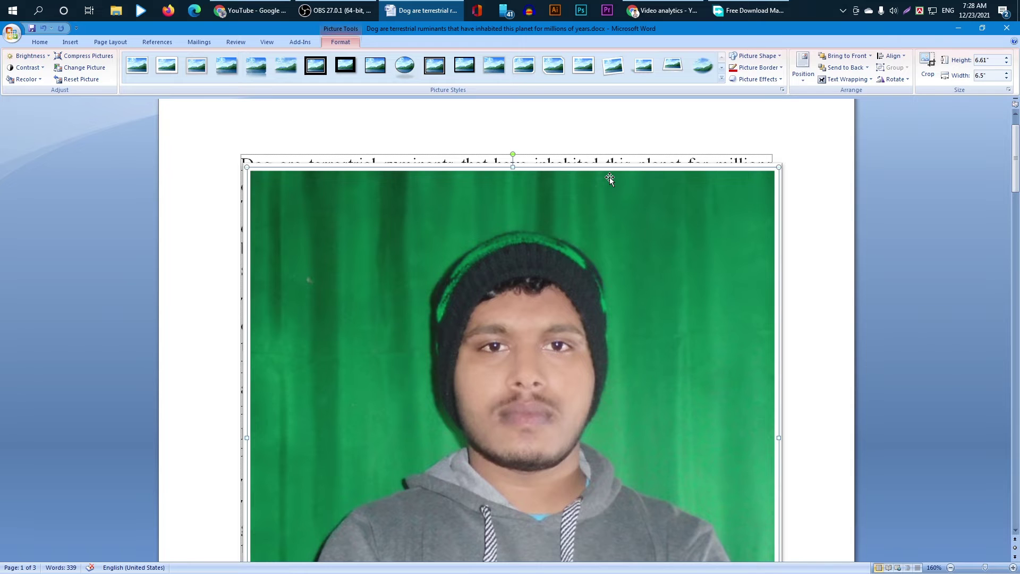
{"action": "right_click", "coordinate": [752, 75]}
{"action": "left_click", "coordinate": [752, 71]}
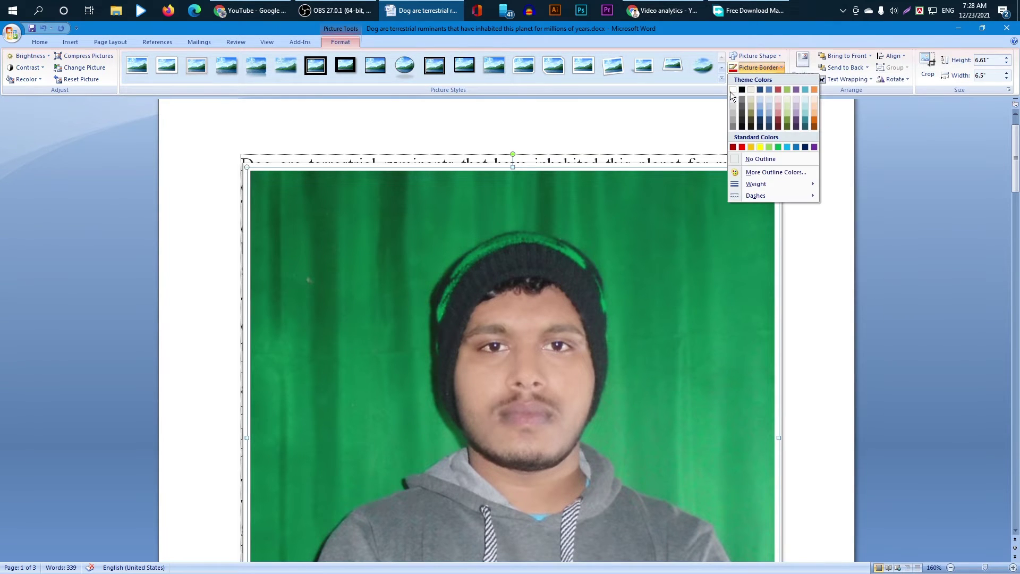
{"action": "left_click", "coordinate": [774, 159]}
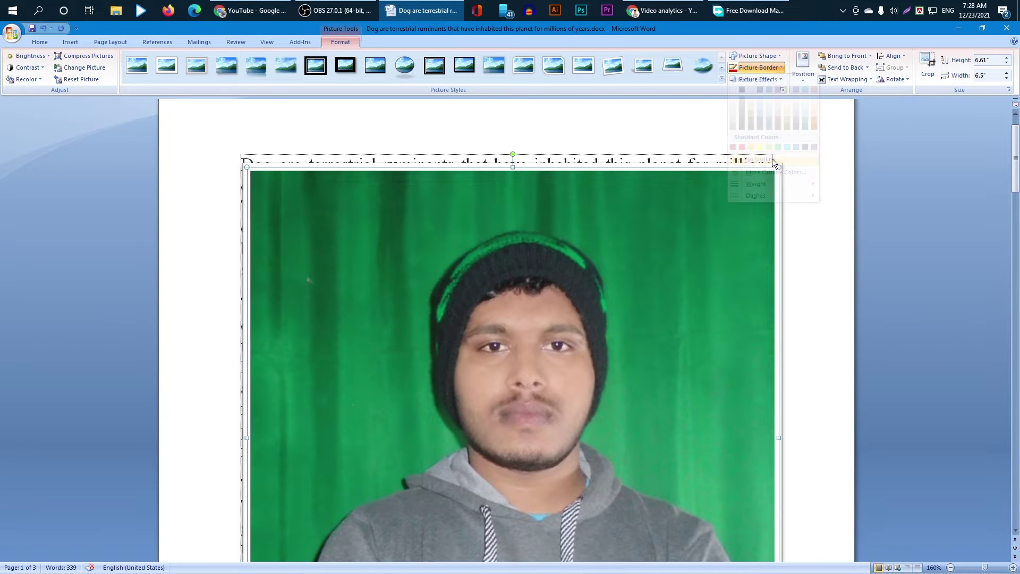
{"action": "left_click", "coordinate": [715, 159]}
{"action": "left_click", "coordinate": [657, 233]}
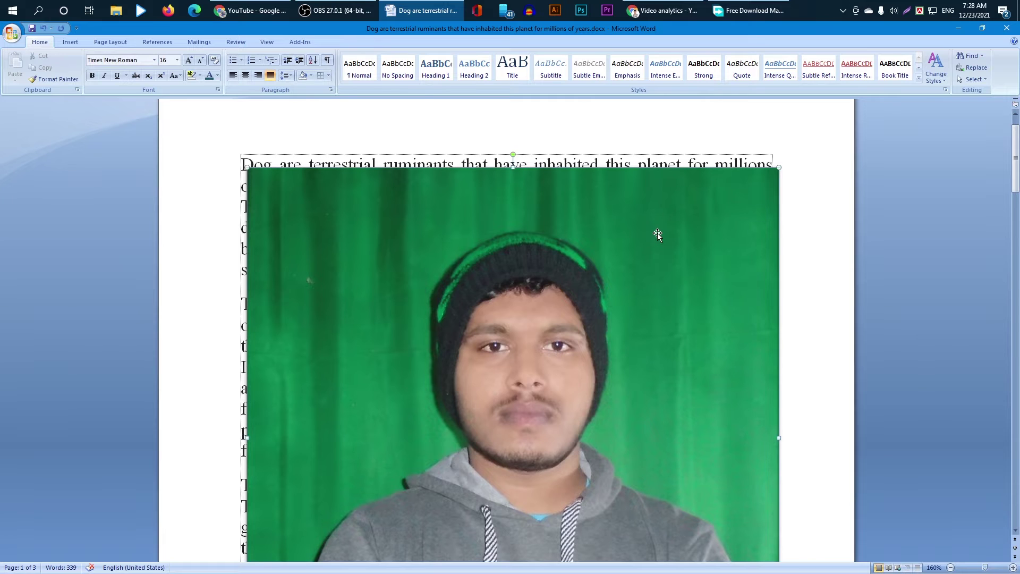
{"action": "scroll", "coordinate": [659, 228], "scroll_direction": "down", "scroll_amount": 3}
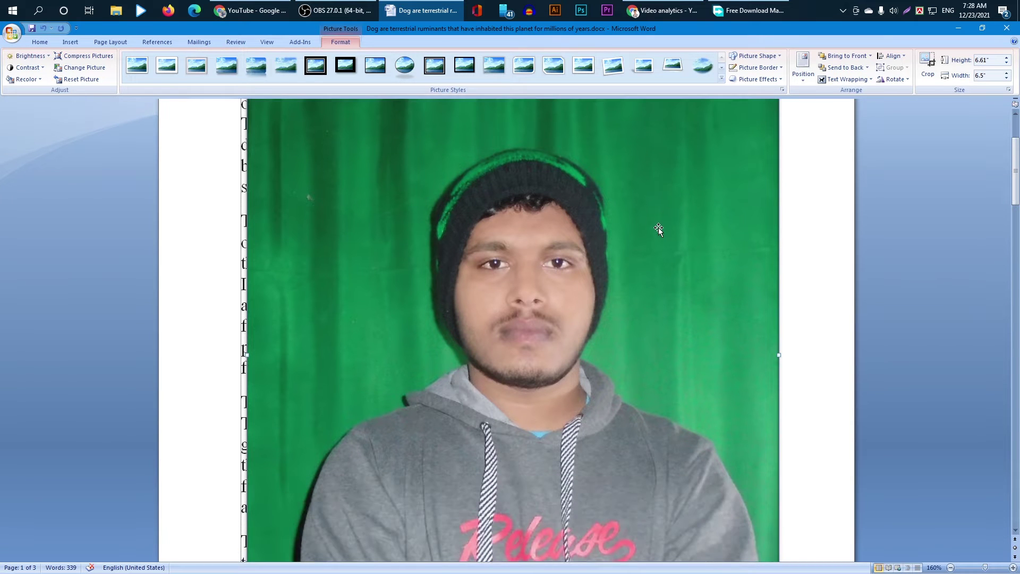
{"action": "scroll", "coordinate": [659, 225], "scroll_direction": "up", "scroll_amount": 3}
{"action": "scroll", "coordinate": [659, 225], "scroll_direction": "down", "scroll_amount": 6}
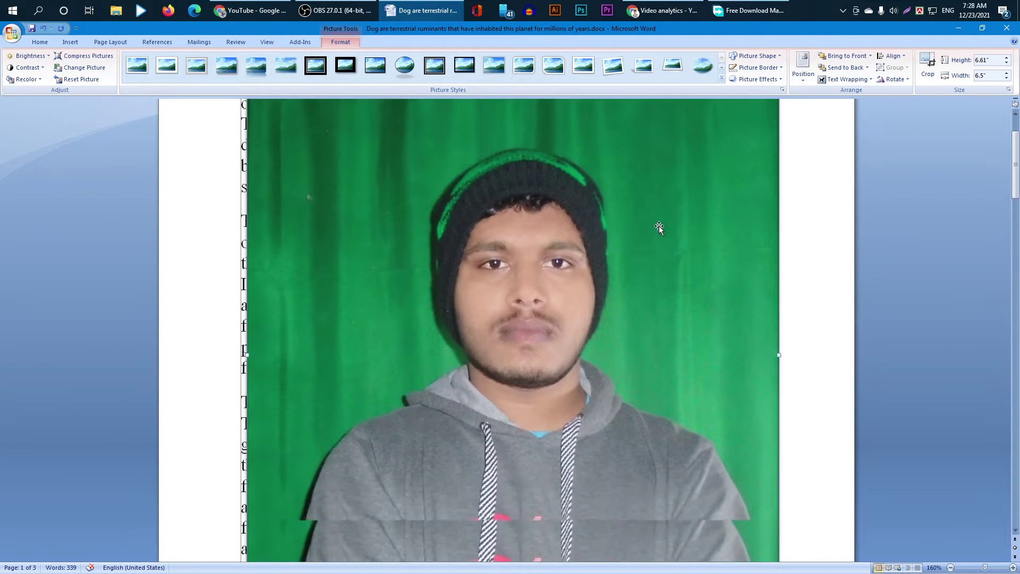
{"action": "scroll", "coordinate": [660, 226], "scroll_direction": "up", "scroll_amount": 4}
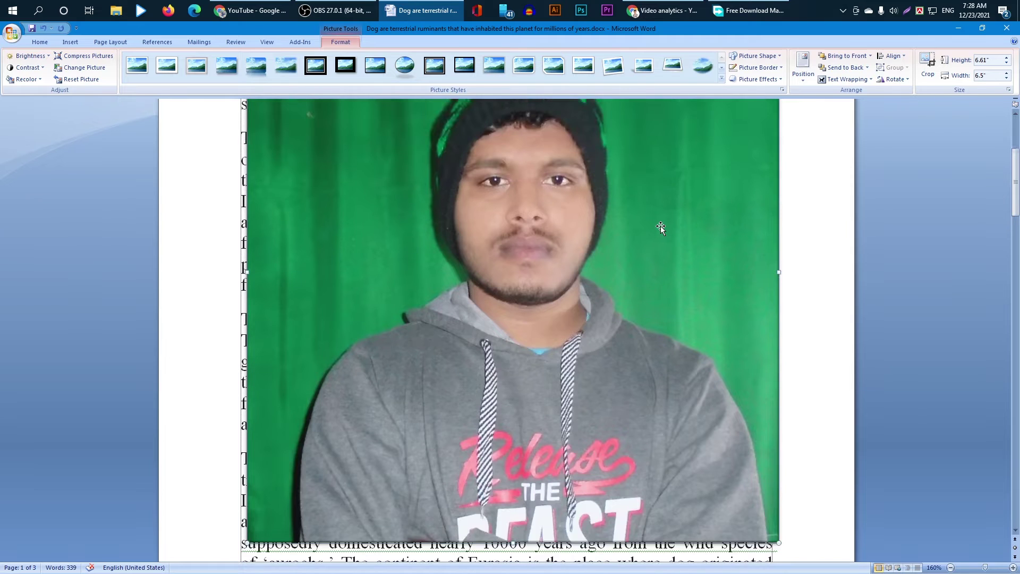
{"action": "scroll", "coordinate": [661, 227], "scroll_direction": "up", "scroll_amount": 1}
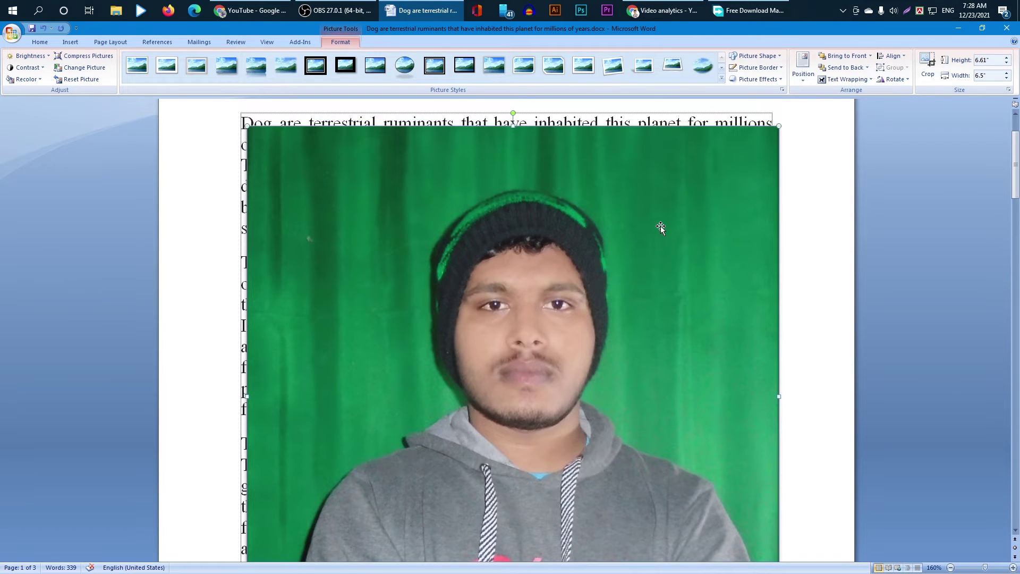
Crop the portrait on its right side, left side and top-left corner to about 5.99" high by 4.36" wide.
{"action": "left_click", "coordinate": [930, 60]}
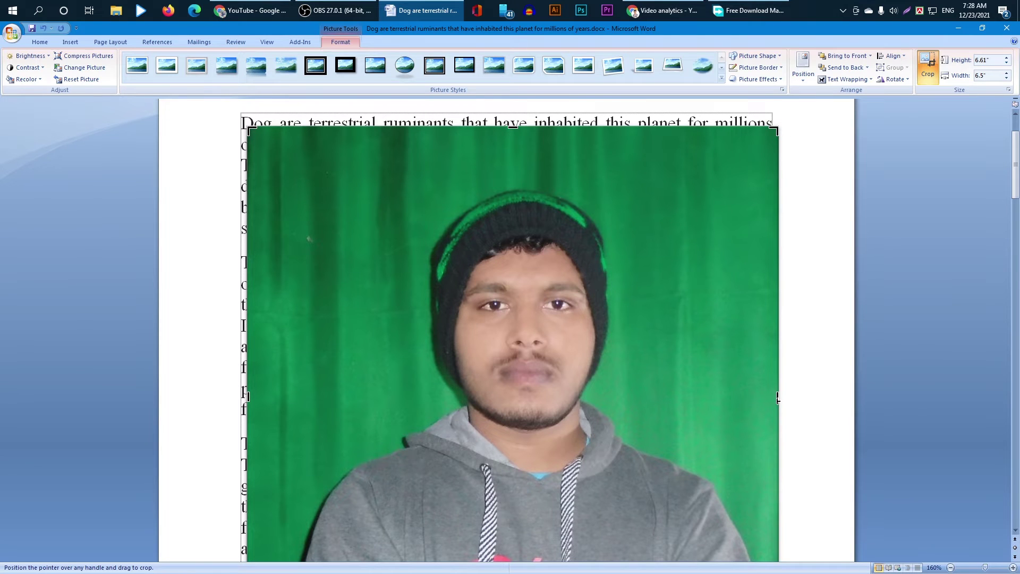
{"action": "left_click_drag", "start_coordinate": [776, 397], "coordinate": [729, 373]}
{"action": "scroll", "coordinate": [795, 342], "scroll_direction": "down", "scroll_amount": 2}
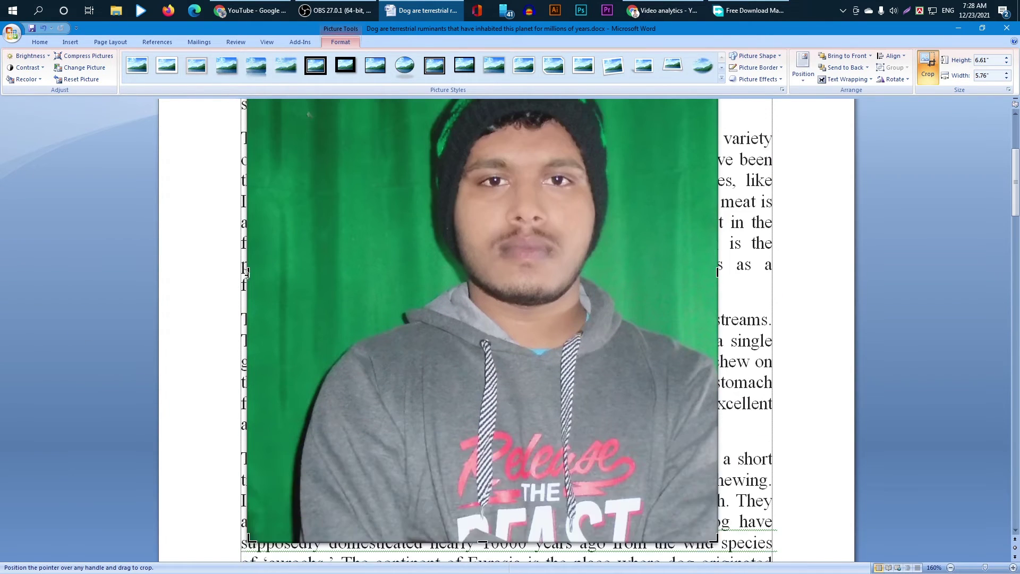
{"action": "left_click_drag", "start_coordinate": [247, 272], "coordinate": [314, 277]}
{"action": "scroll", "coordinate": [315, 277], "scroll_direction": "up", "scroll_amount": 3}
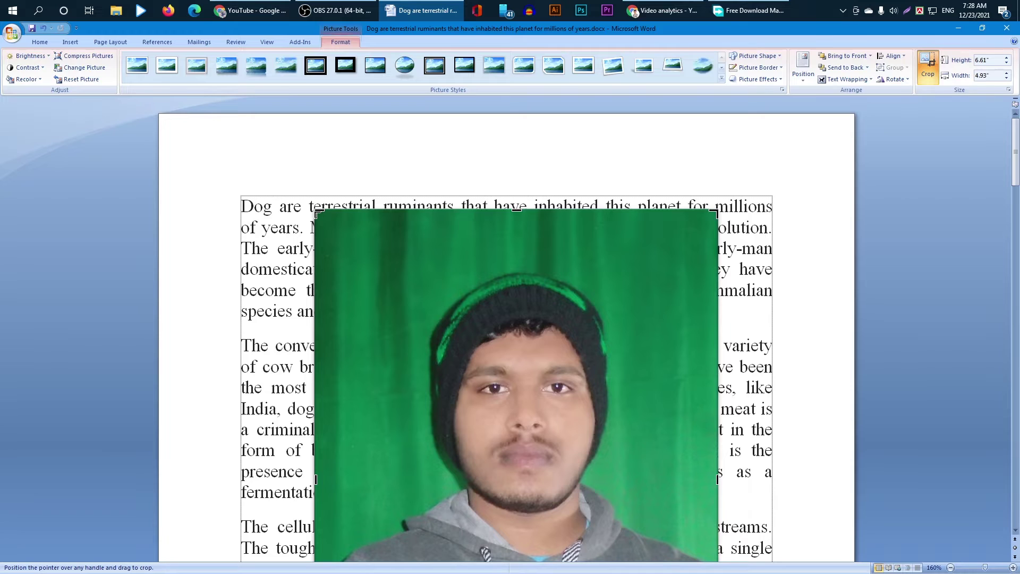
{"action": "left_click_drag", "start_coordinate": [318, 214], "coordinate": [361, 257]}
{"action": "scroll", "coordinate": [361, 257], "scroll_direction": "down", "scroll_amount": 5}
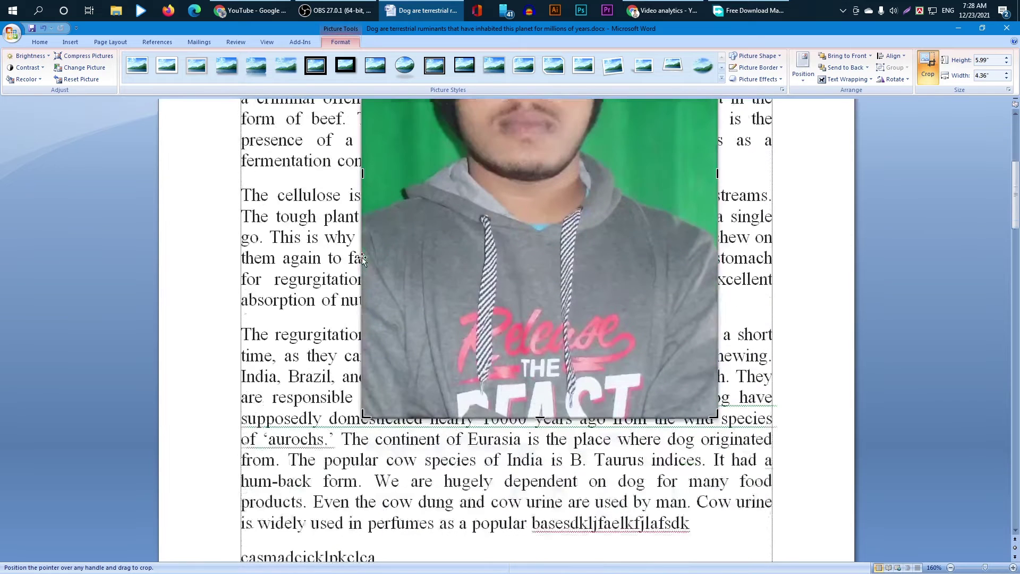
{"action": "scroll", "coordinate": [361, 258], "scroll_direction": "up", "scroll_amount": 5}
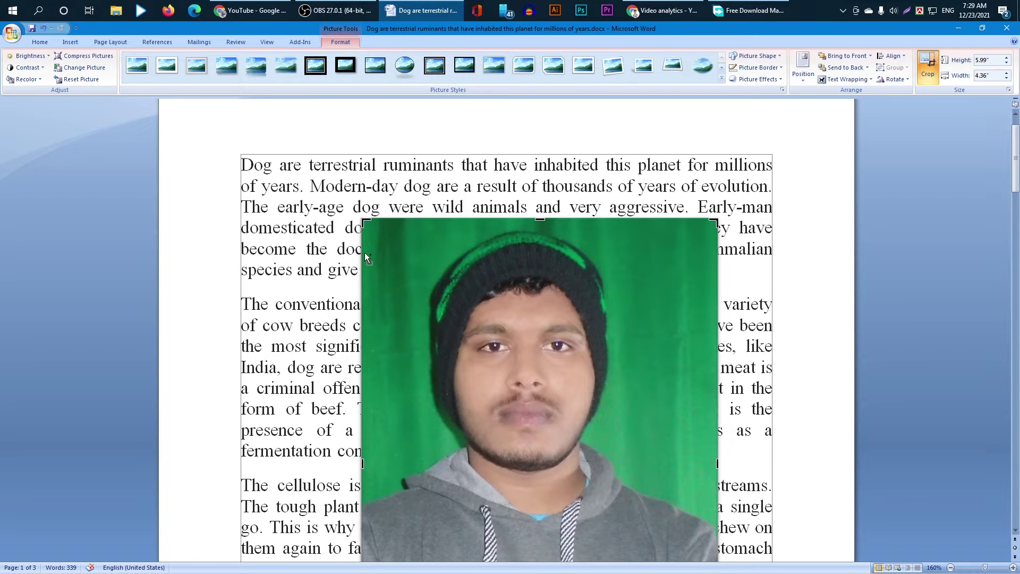
Undo the crops and the outline removal on the portrait, and look over the restored picture.
{"action": "key", "text": "ctrl+z"}
{"action": "key", "text": "ctrl+z"}
{"action": "key", "text": "ctrl+z"}
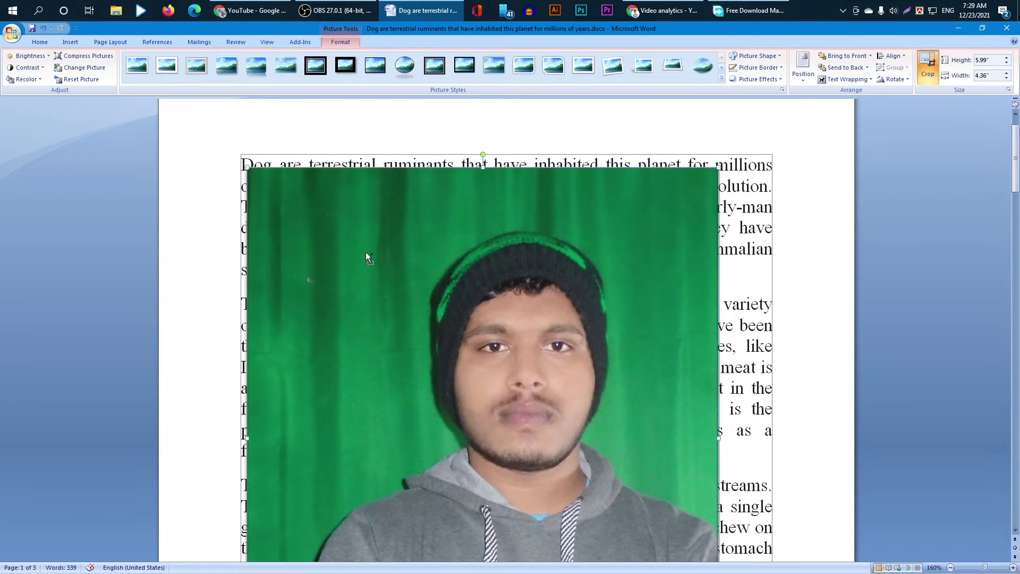
{"action": "scroll", "coordinate": [372, 276], "scroll_direction": "down", "scroll_amount": 7}
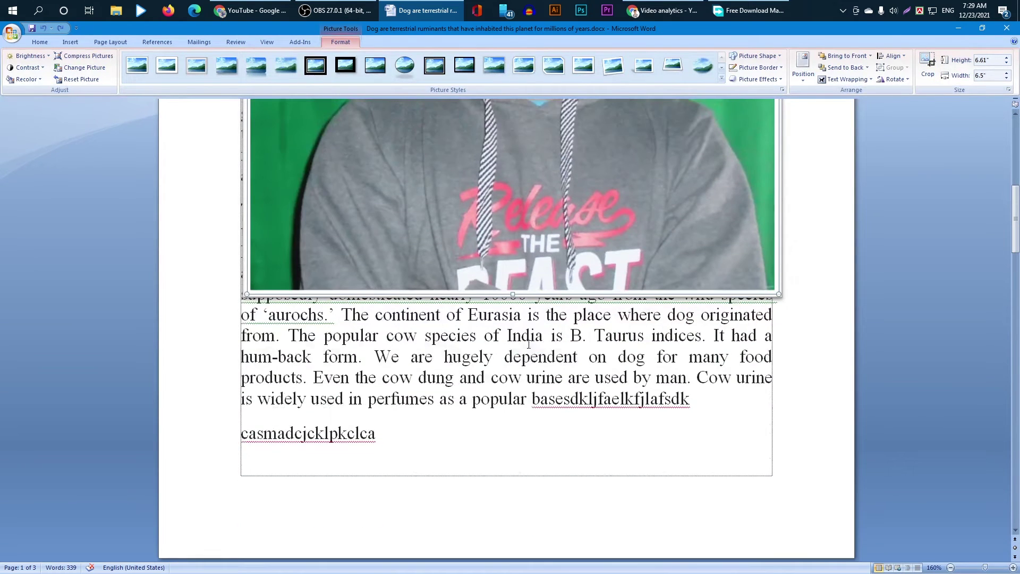
{"action": "left_click", "coordinate": [528, 344]}
{"action": "scroll", "coordinate": [529, 346], "scroll_direction": "up", "scroll_amount": 4}
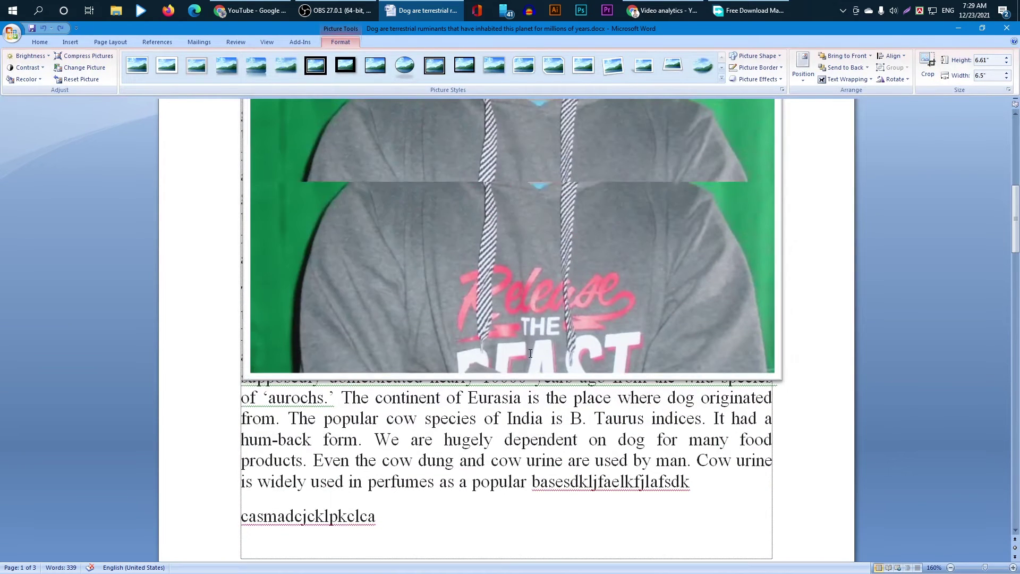
{"action": "scroll", "coordinate": [528, 344], "scroll_direction": "up", "scroll_amount": 3}
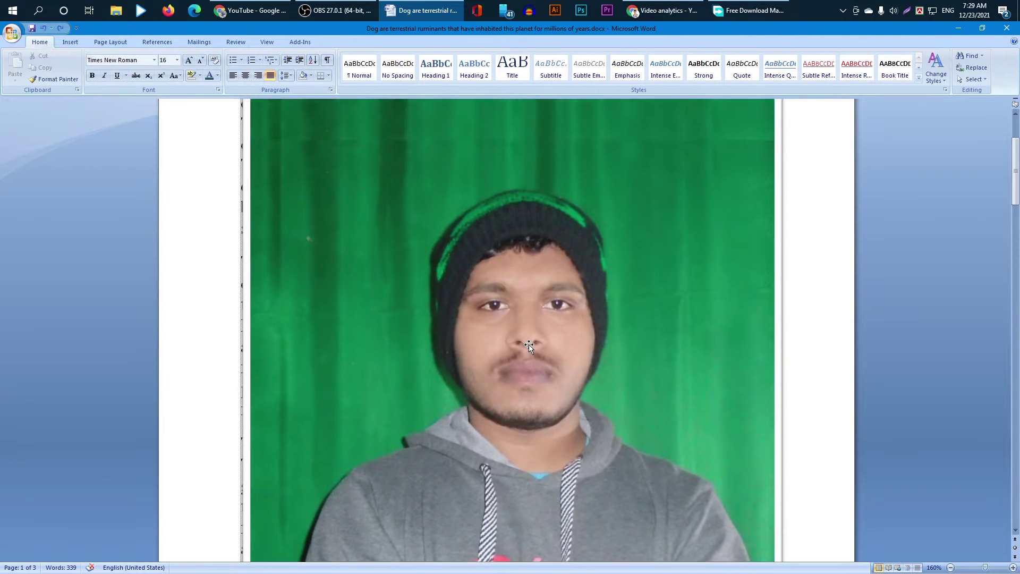
Replace the portrait with the picture pexels-ahmed-adly-1270184.jpg from the Desktop folder.
{"action": "double_click", "coordinate": [531, 344]}
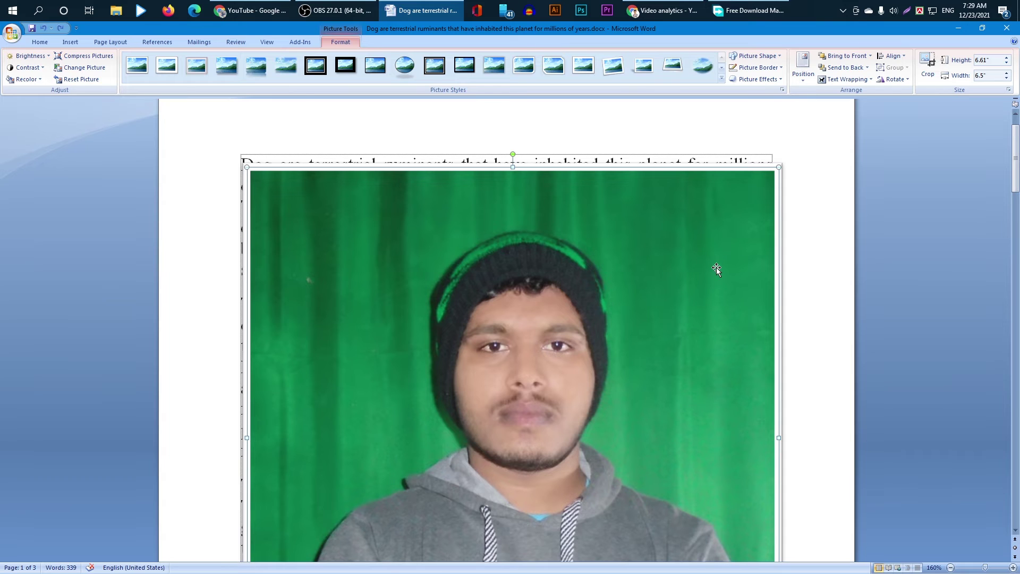
{"action": "left_click", "coordinate": [65, 71]}
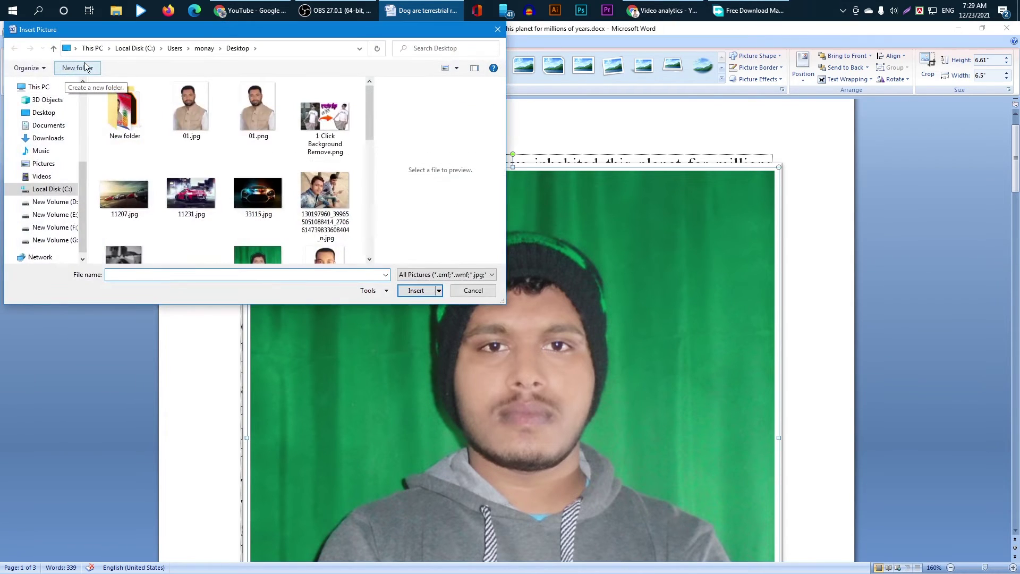
{"action": "left_click_drag", "start_coordinate": [371, 114], "coordinate": [355, 184]}
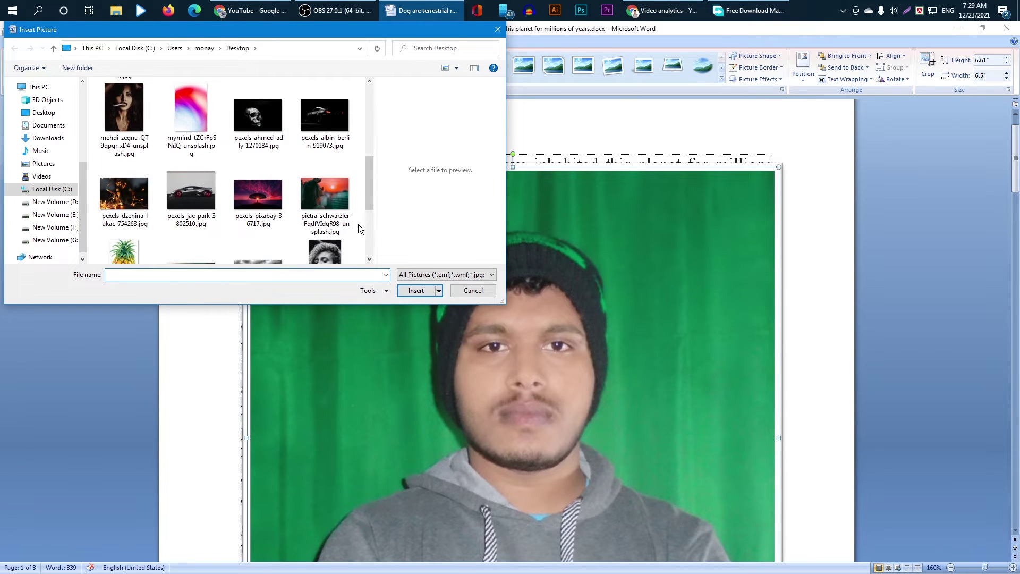
{"action": "left_click", "coordinate": [260, 130]}
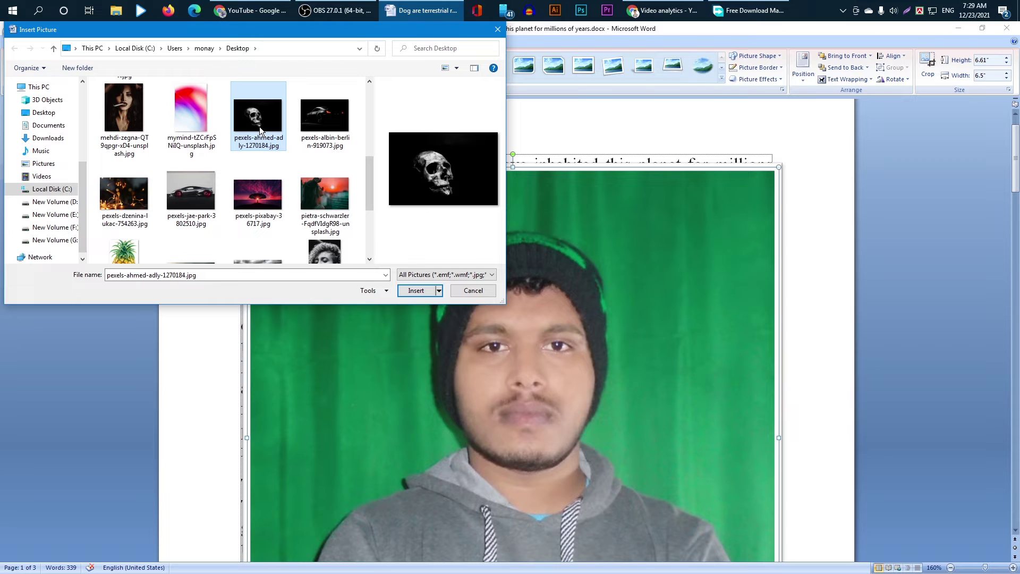
{"action": "left_click", "coordinate": [408, 291]}
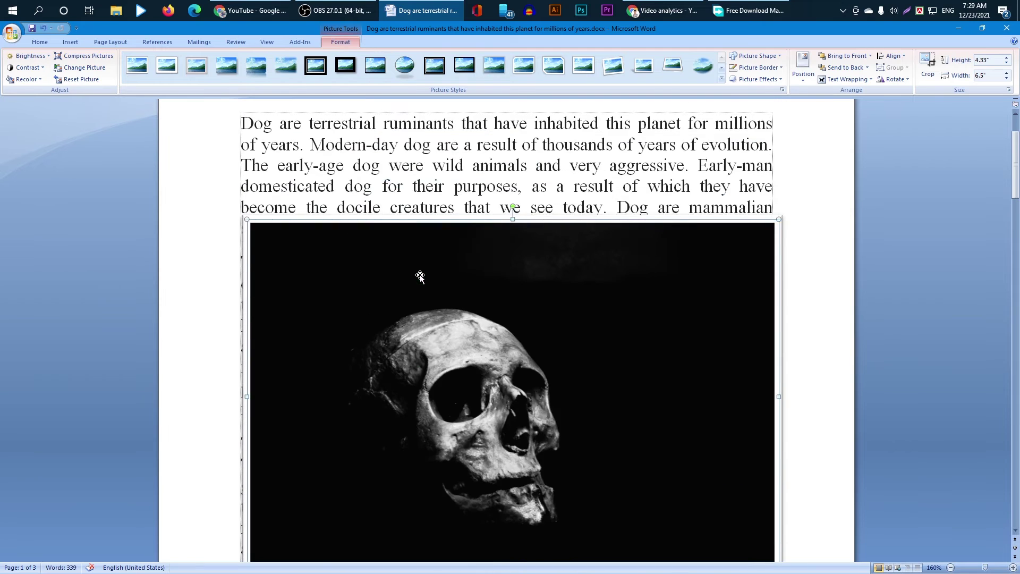
Set the skull picture's height to 4.4" with its width scaled to 6.6".
{"action": "scroll", "coordinate": [419, 275], "scroll_direction": "down", "scroll_amount": 3}
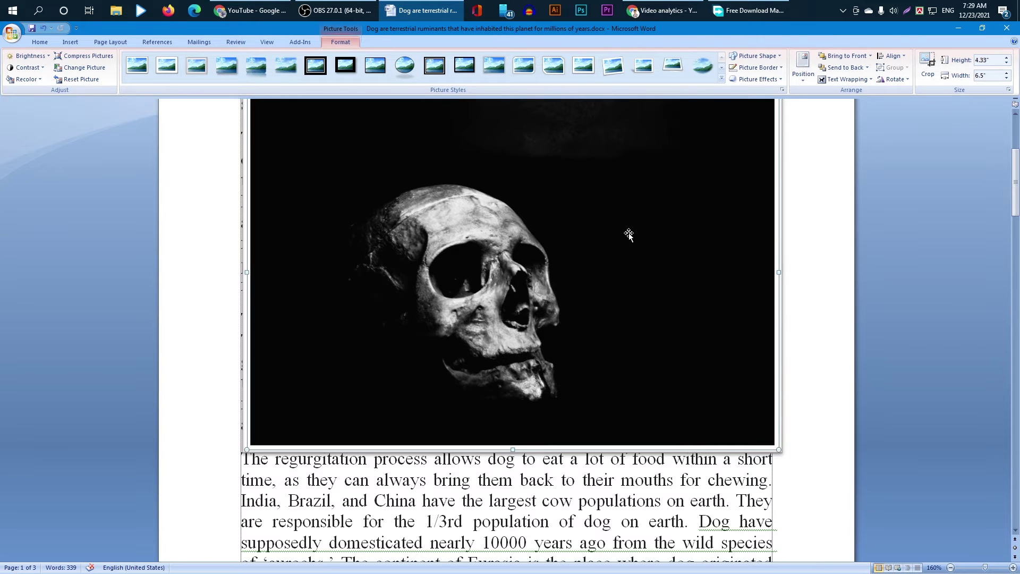
{"action": "scroll", "coordinate": [628, 235], "scroll_direction": "up", "scroll_amount": 2}
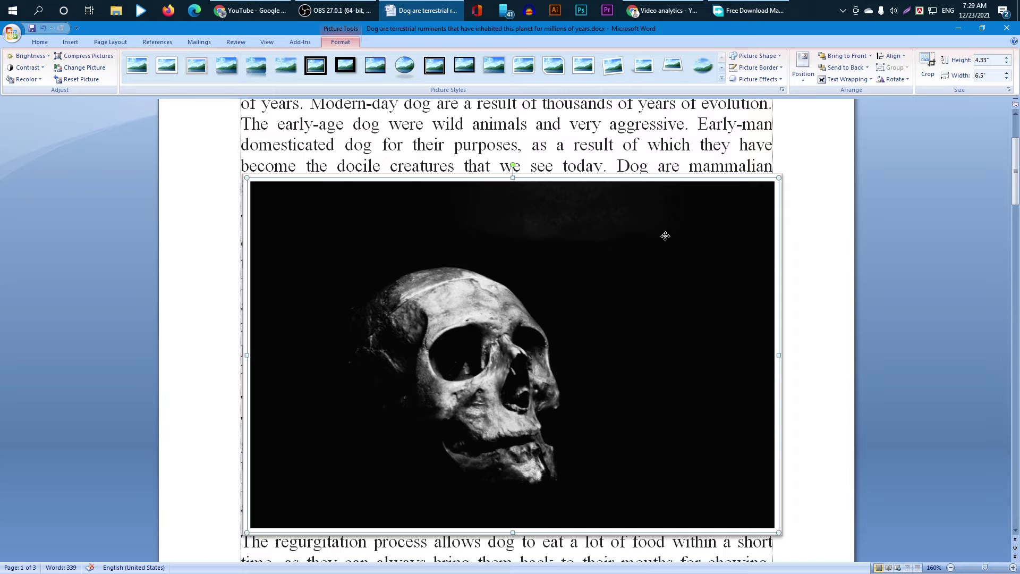
{"action": "left_click", "coordinate": [1006, 66]}
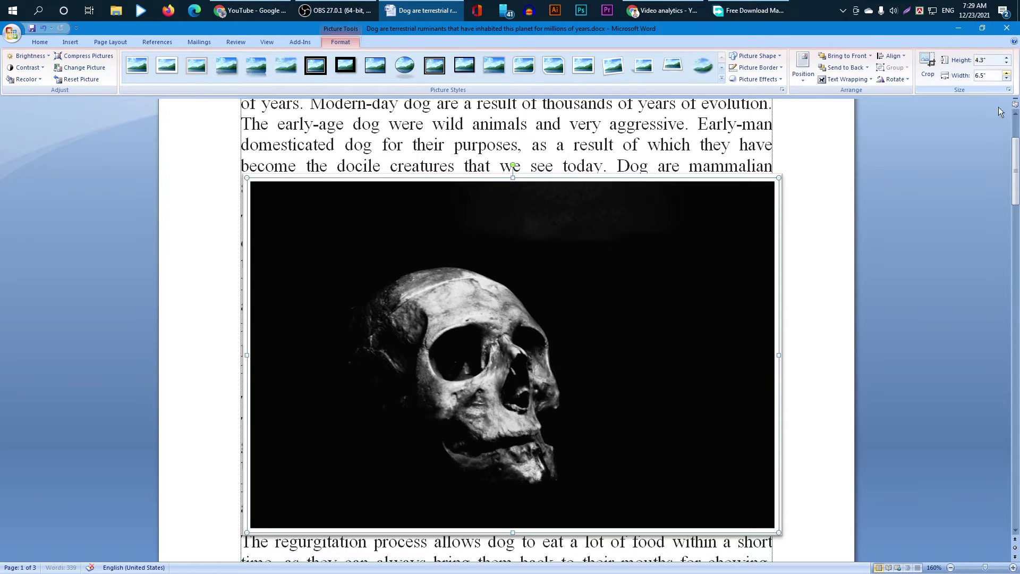
{"action": "left_click", "coordinate": [1008, 59]}
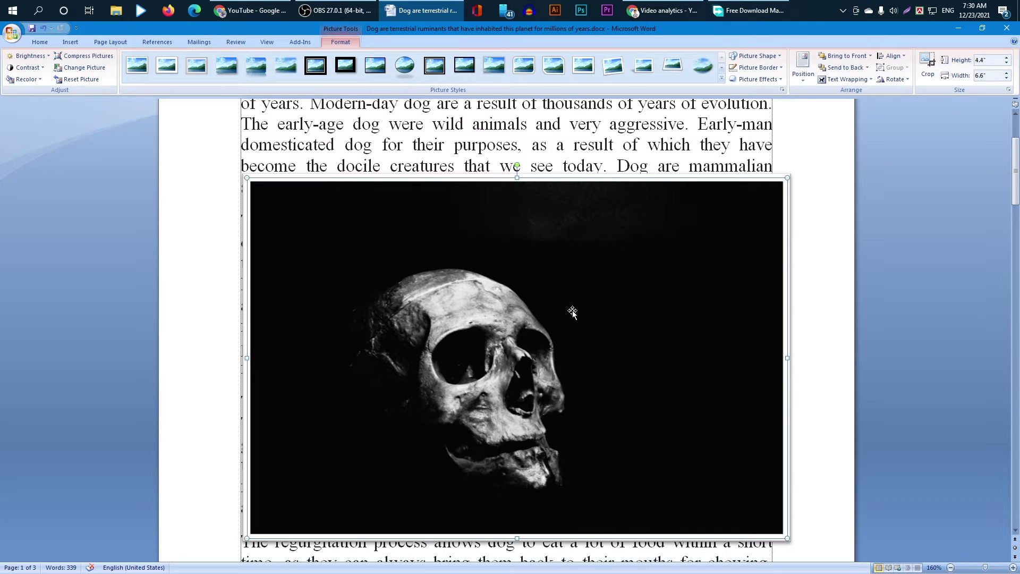
Replace the skull picture with IMG_20211214_232023.jpg from the Desktop folder.
{"action": "left_click", "coordinate": [79, 67]}
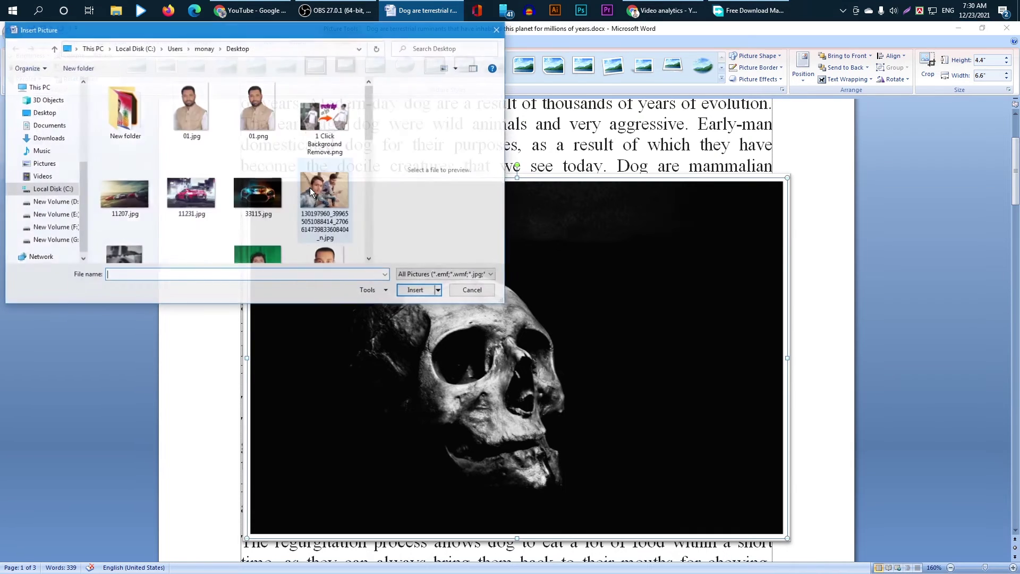
{"action": "scroll", "coordinate": [366, 149], "scroll_direction": "down", "scroll_amount": 3}
{"action": "left_click", "coordinate": [267, 143]}
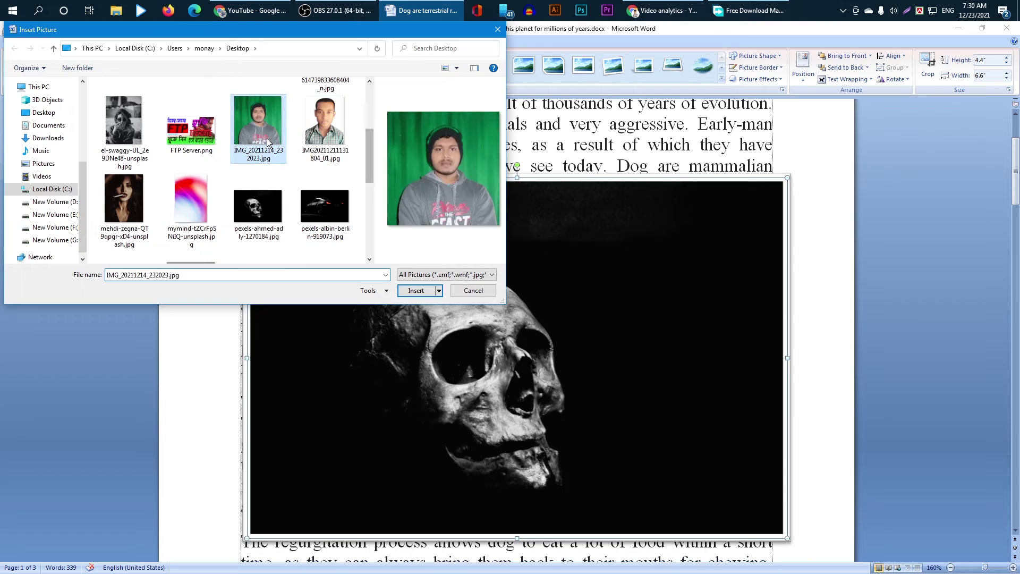
{"action": "double_click", "coordinate": [267, 143]}
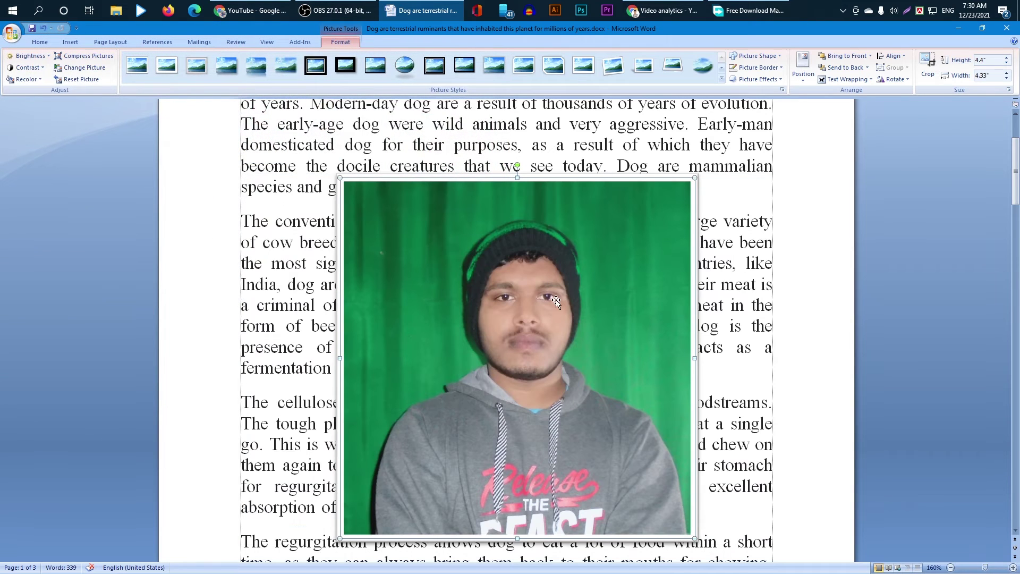
Open the Format Picture settings for the portrait, move the dialog off the picture and review the recolor options.
{"action": "right_click", "coordinate": [559, 289]}
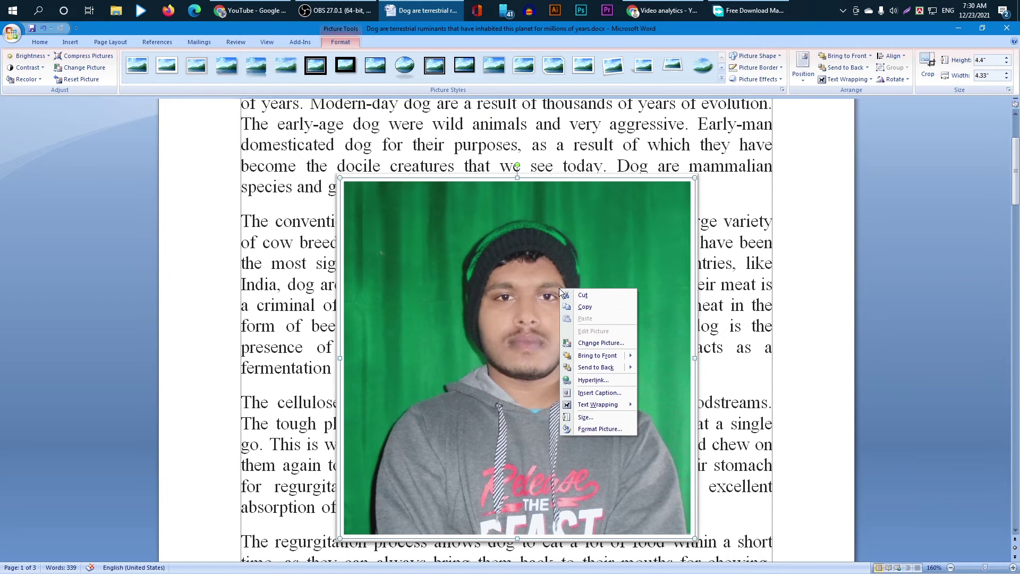
{"action": "left_click", "coordinate": [597, 429]}
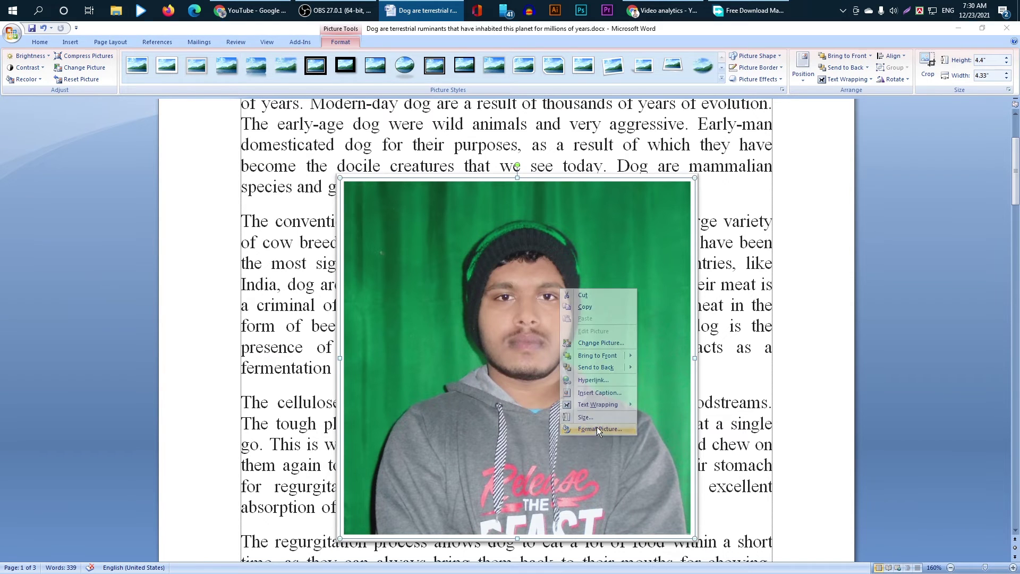
{"action": "left_click_drag", "start_coordinate": [845, 198], "coordinate": [915, 149]}
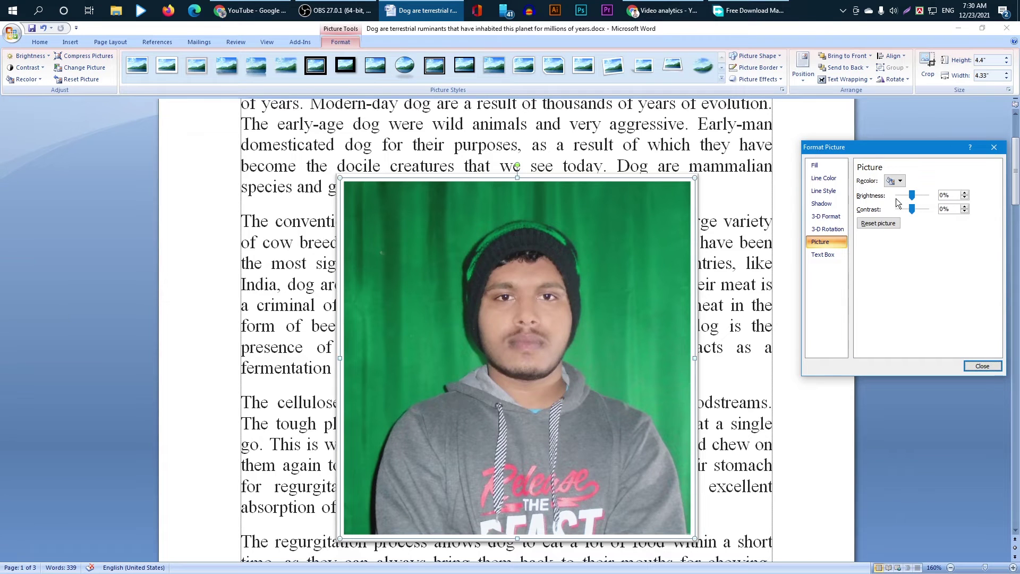
{"action": "left_click", "coordinate": [893, 180]}
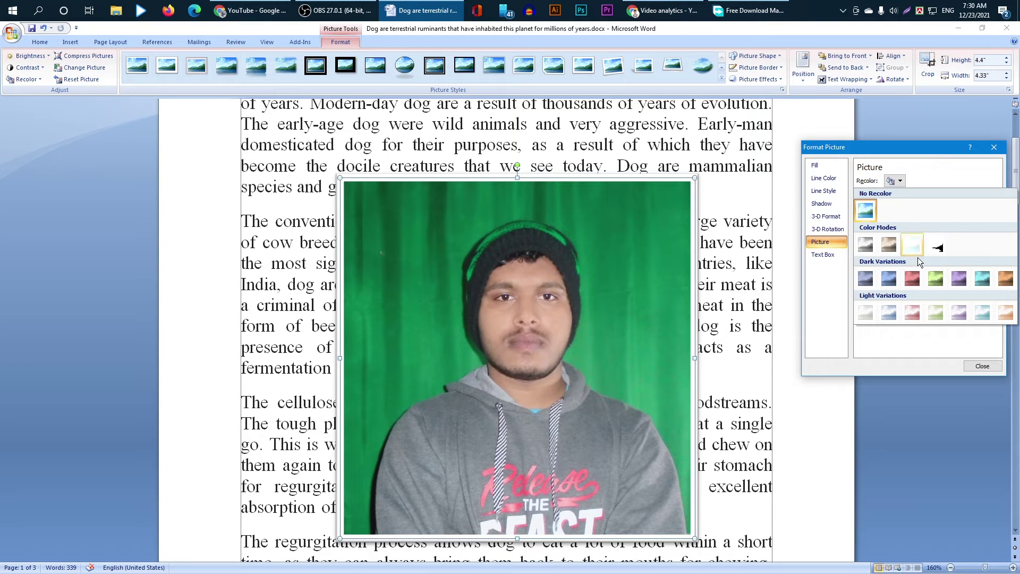
{"action": "key", "text": "Escape"}
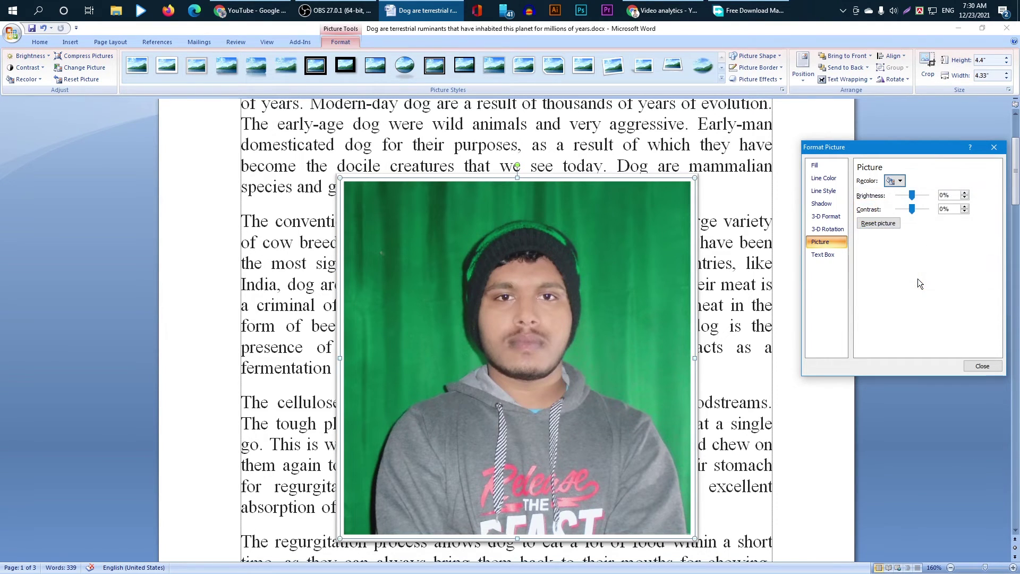
Recolor the portrait with the first dark variation, then review the line, shadow, 3-D format and 3-D rotation settings.
{"action": "left_click", "coordinate": [900, 181]}
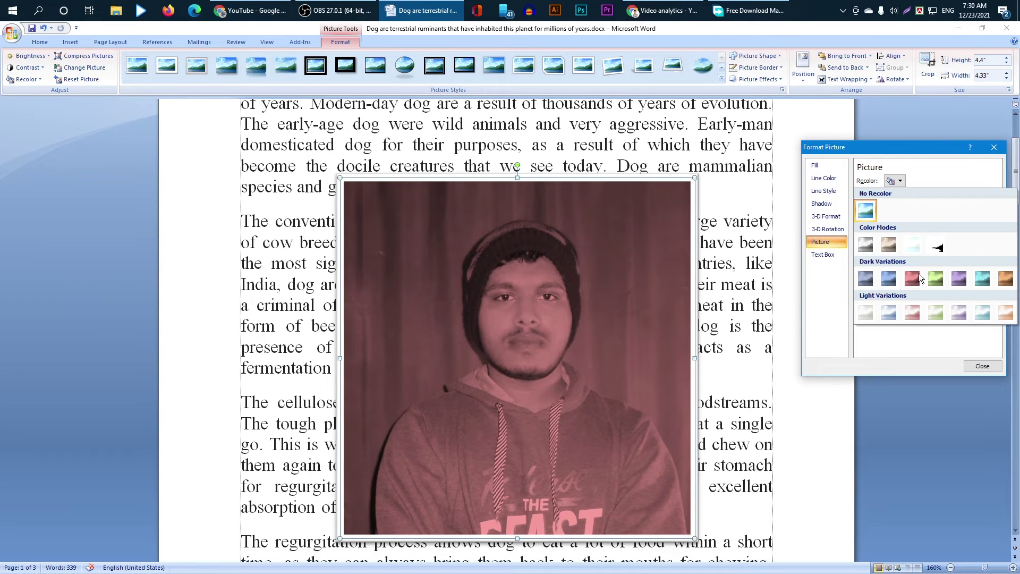
{"action": "left_click", "coordinate": [862, 284]}
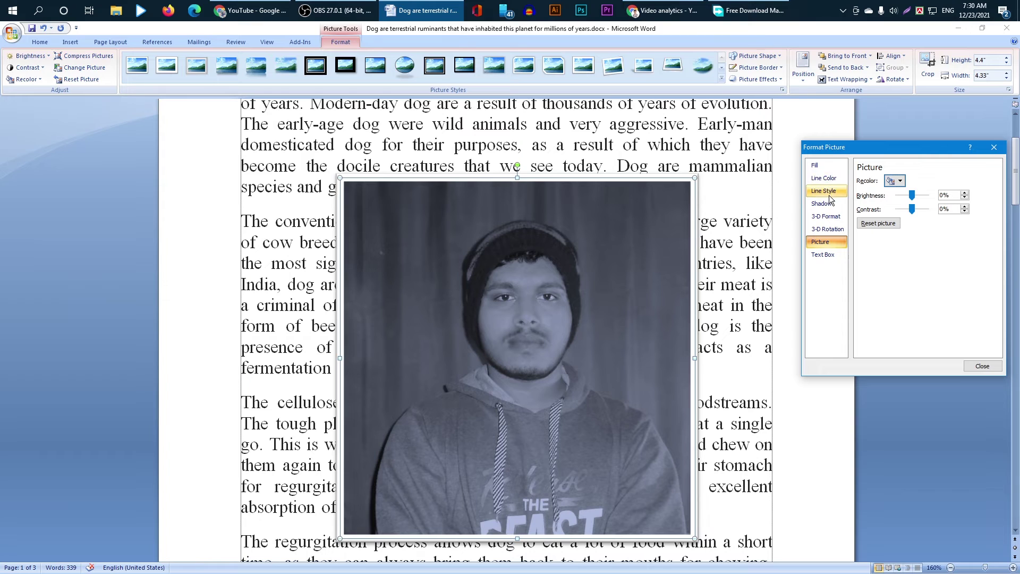
{"action": "left_click", "coordinate": [824, 179]}
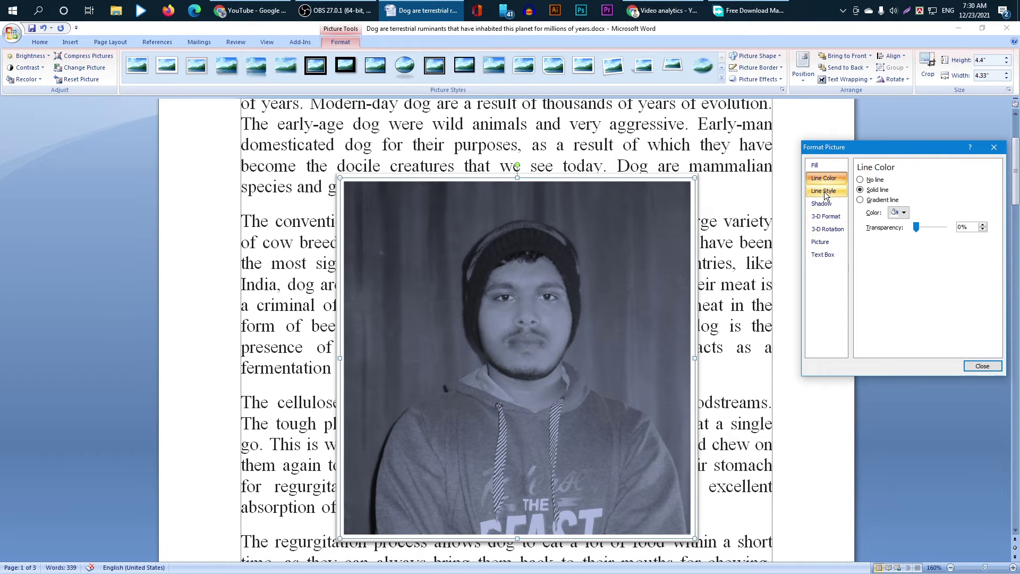
{"action": "left_click", "coordinate": [824, 191]}
{"action": "left_click", "coordinate": [821, 204]}
{"action": "left_click", "coordinate": [830, 220]}
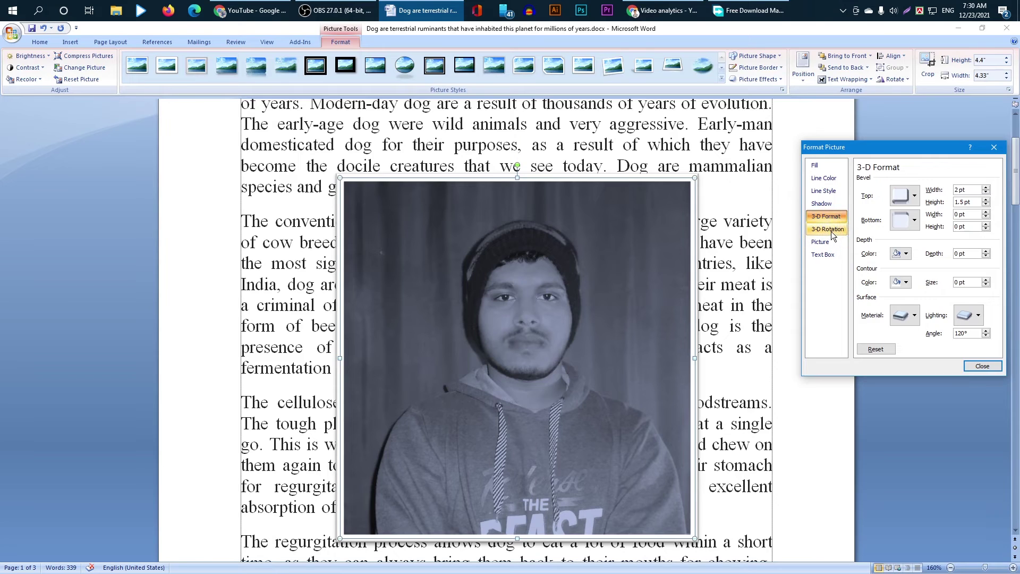
{"action": "left_click", "coordinate": [831, 231]}
{"action": "left_click", "coordinate": [833, 244]}
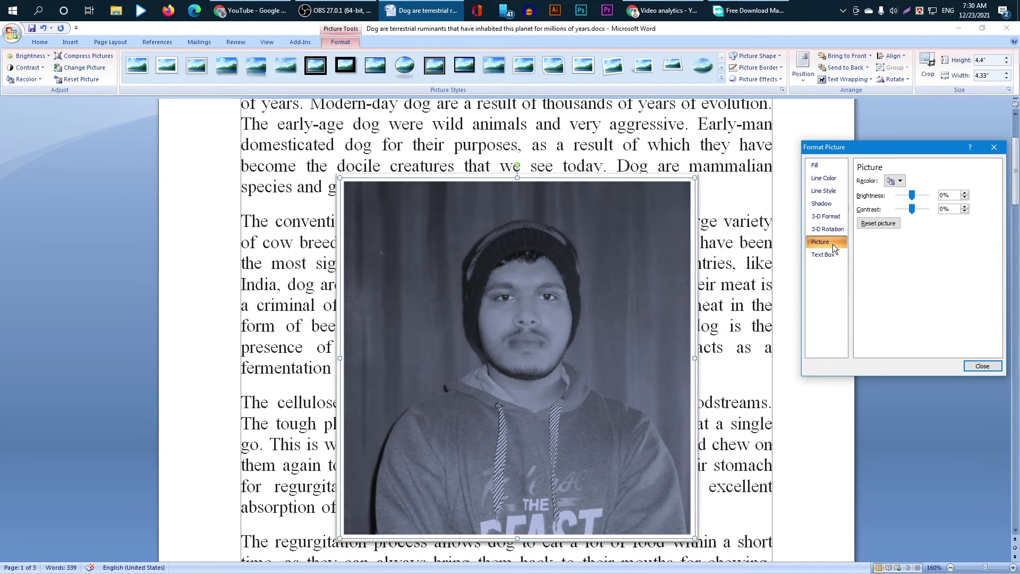
Set the portrait's contrast to 23% and its brightness to -21%, and close the Format Picture settings.
{"action": "left_click", "coordinate": [911, 212]}
{"action": "left_click_drag", "start_coordinate": [916, 211], "coordinate": [923, 215]}
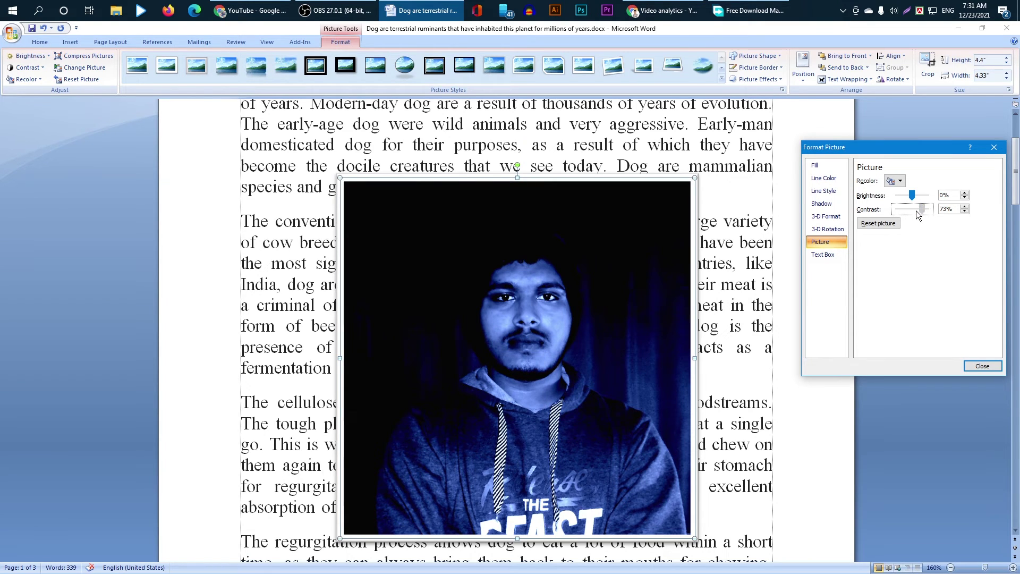
{"action": "left_click", "coordinate": [908, 212]}
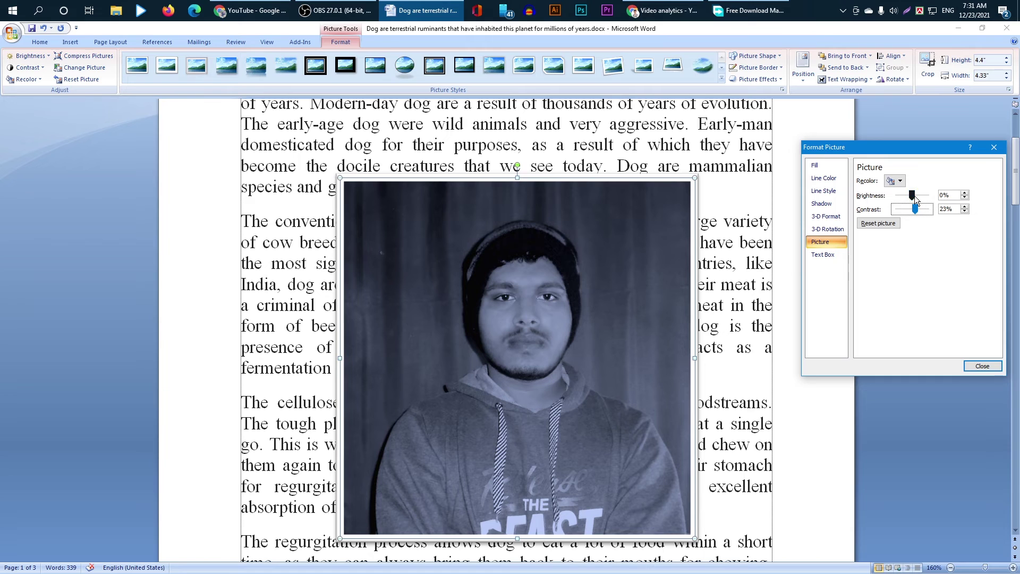
{"action": "left_click_drag", "start_coordinate": [917, 195], "coordinate": [923, 196]}
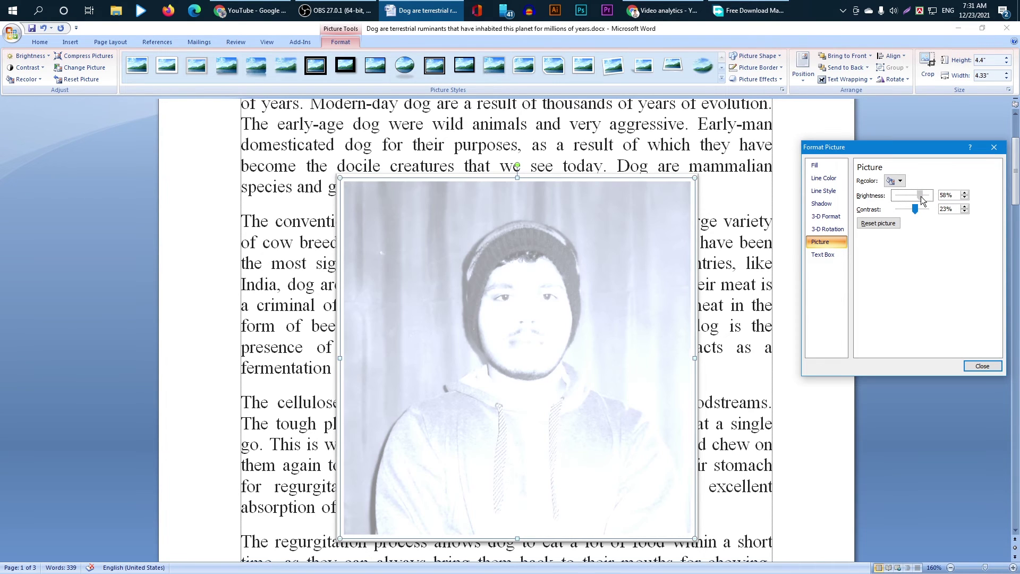
{"action": "left_click", "coordinate": [913, 195]}
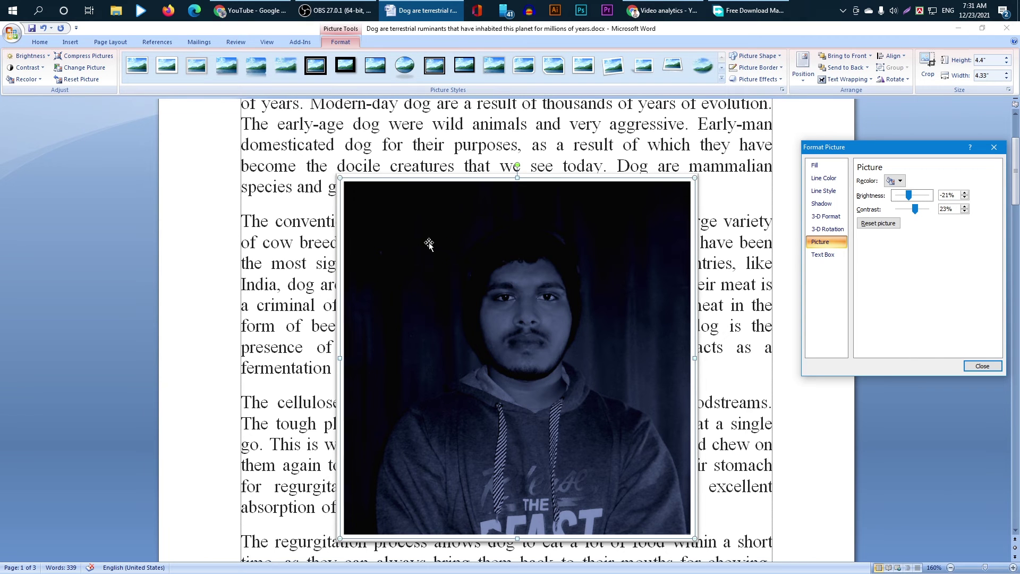
{"action": "left_click", "coordinate": [982, 366]}
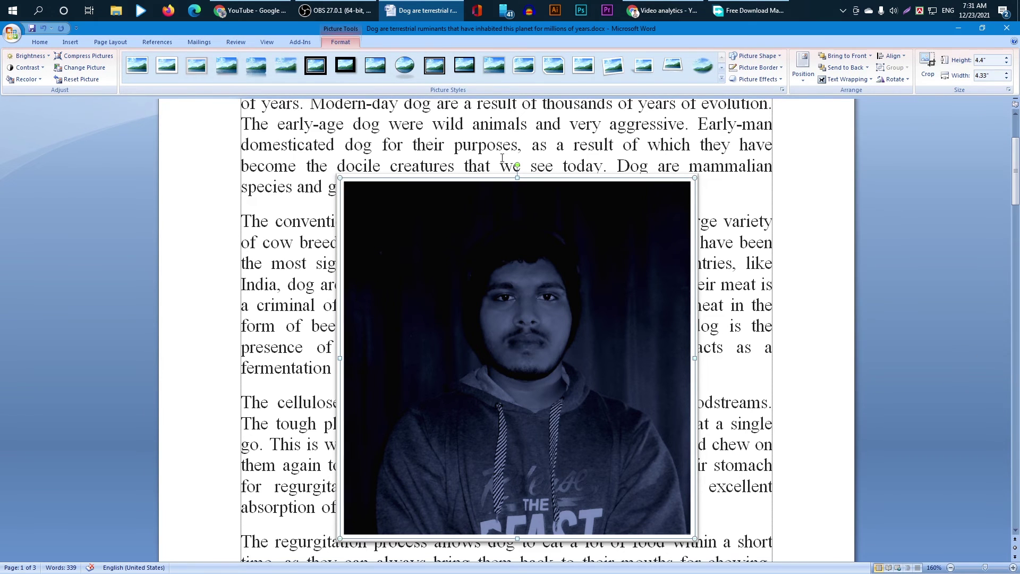
Reset the portrait to its original look and size, discarding all picture formatting.
{"action": "scroll", "coordinate": [522, 240], "scroll_direction": "down", "scroll_amount": 3}
{"action": "scroll", "coordinate": [522, 241], "scroll_direction": "down", "scroll_amount": 3}
{"action": "scroll", "coordinate": [526, 224], "scroll_direction": "up", "scroll_amount": 5}
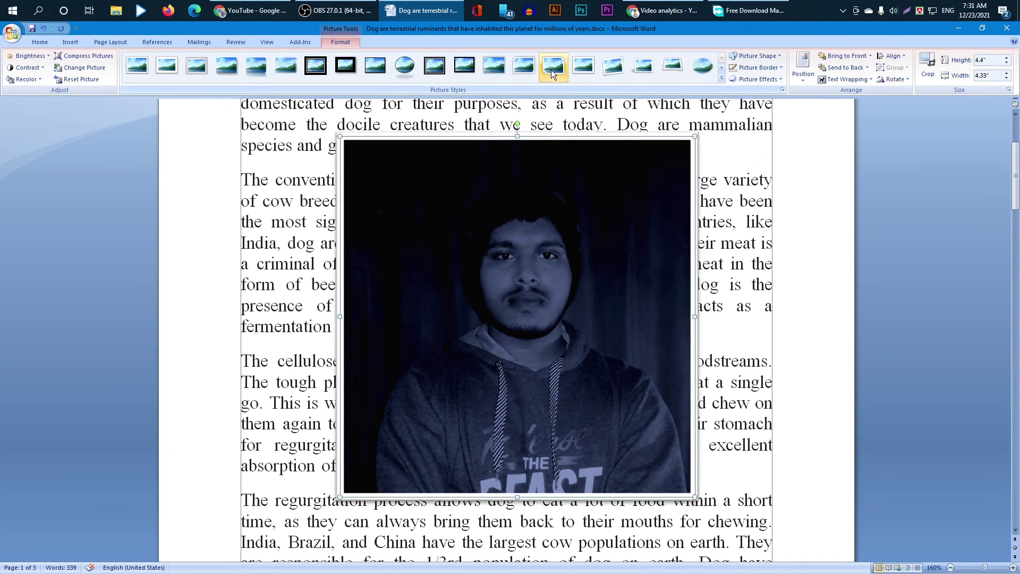
{"action": "left_click", "coordinate": [61, 81]}
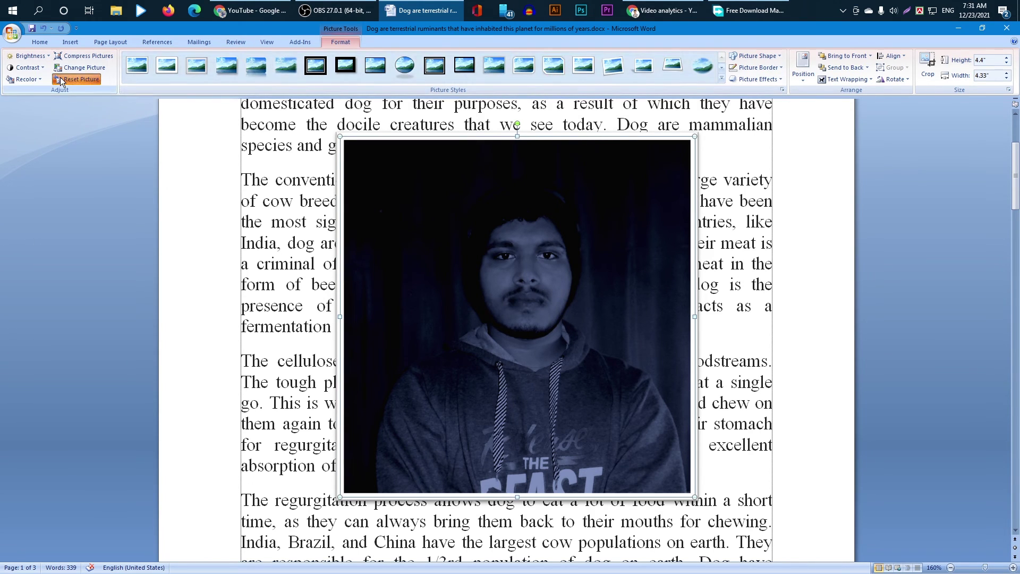
Reduce the oversized portrait by setting its height to 1.43" and its width to 1.07".
{"action": "scroll", "coordinate": [576, 413], "scroll_direction": "down", "scroll_amount": 4}
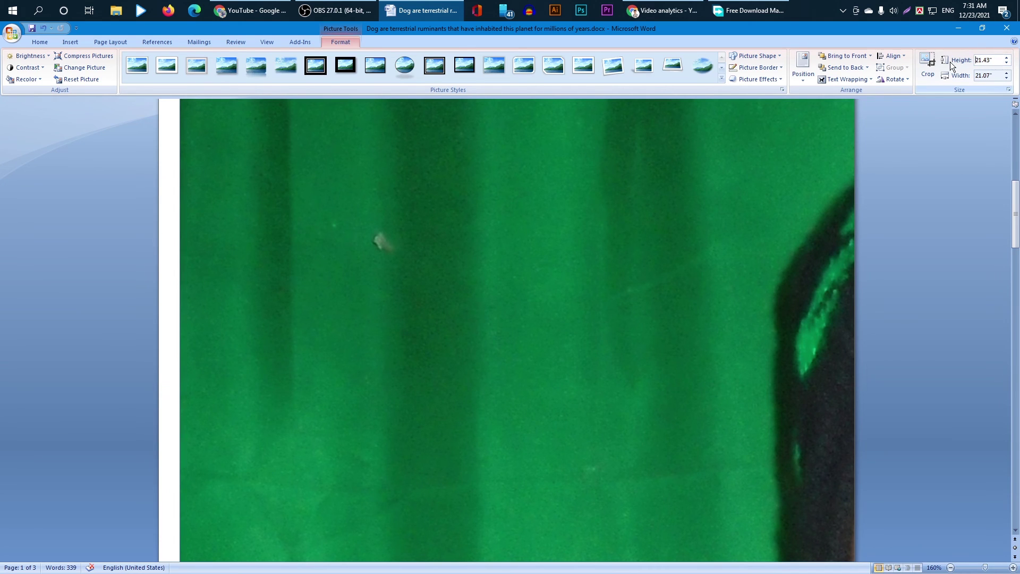
{"action": "key", "text": "Delete"}
{"action": "key", "text": "Return"}
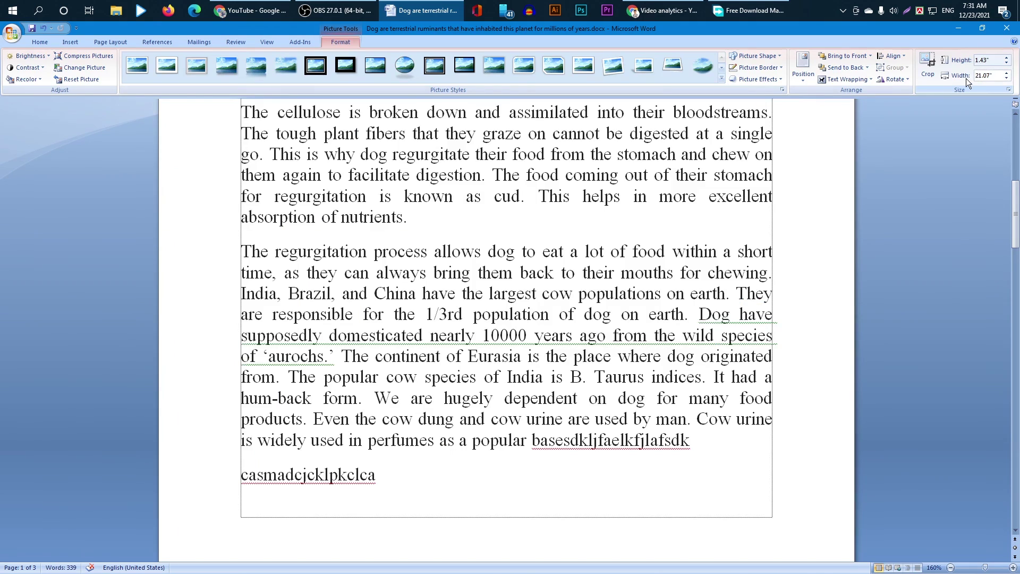
{"action": "scroll", "coordinate": [372, 319], "scroll_direction": "up", "scroll_amount": 6}
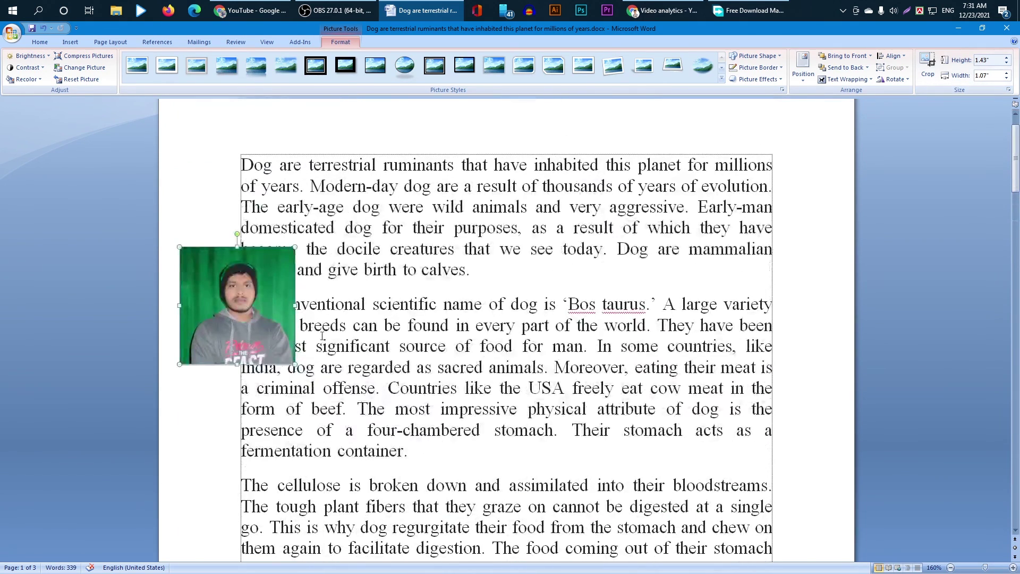
Move the portrait over the second and third paragraphs, enlarge it to about 3.44" by 3.39", and deselect it.
{"action": "left_click_drag", "start_coordinate": [260, 301], "coordinate": [523, 372]}
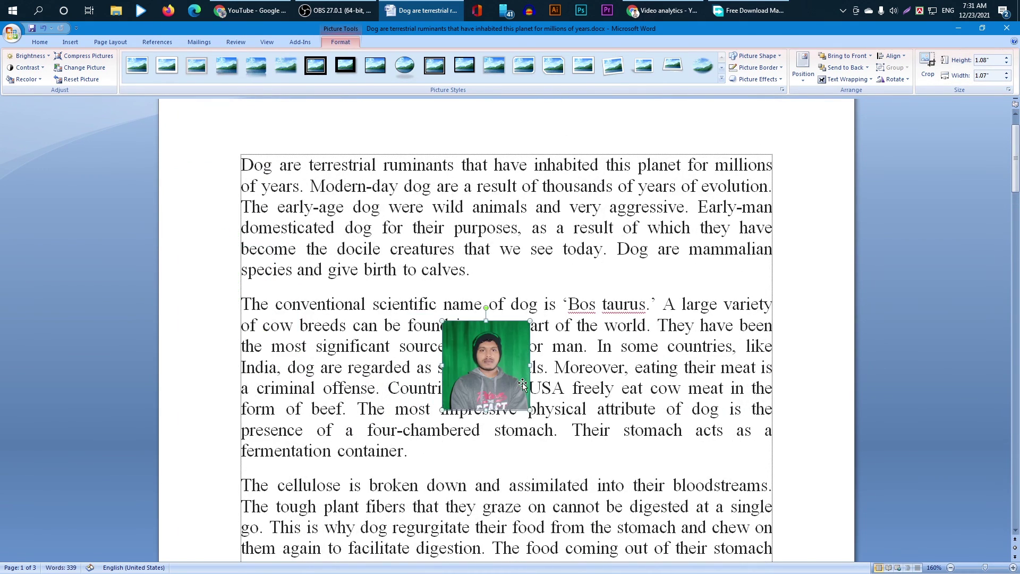
{"action": "left_click_drag", "start_coordinate": [530, 410], "coordinate": [719, 547]}
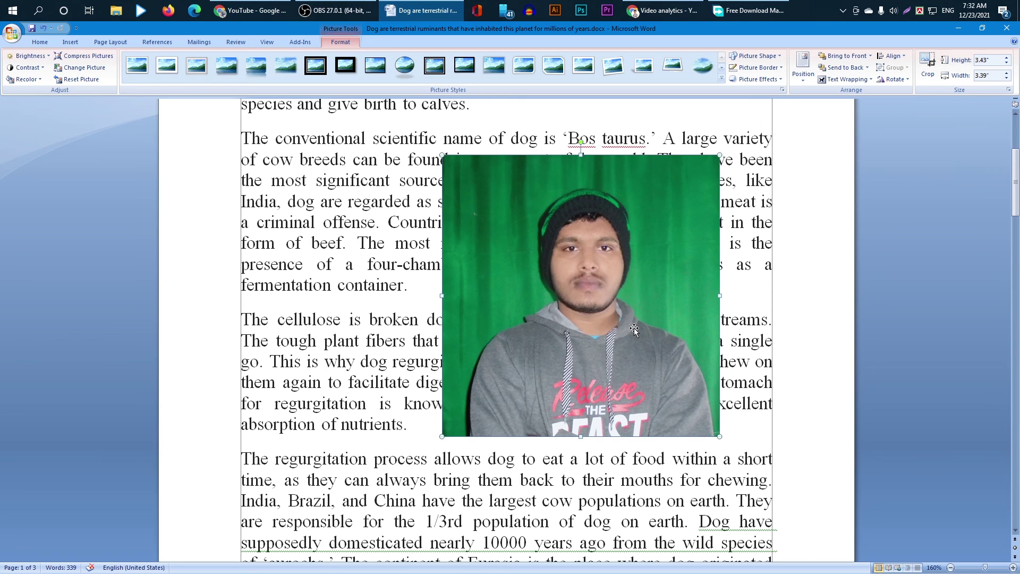
{"action": "left_click_drag", "start_coordinate": [635, 330], "coordinate": [607, 331]}
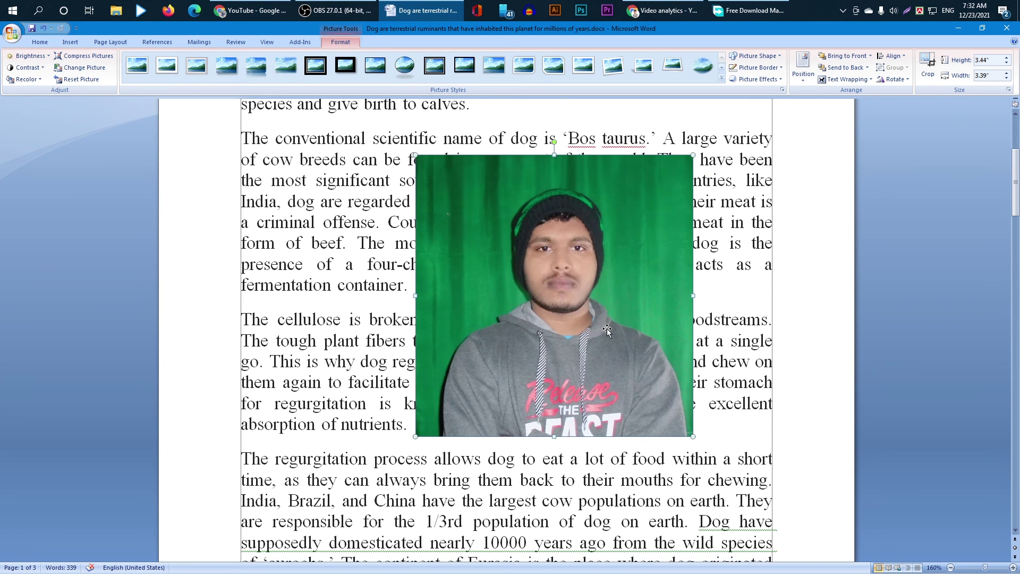
{"action": "left_click", "coordinate": [363, 224]}
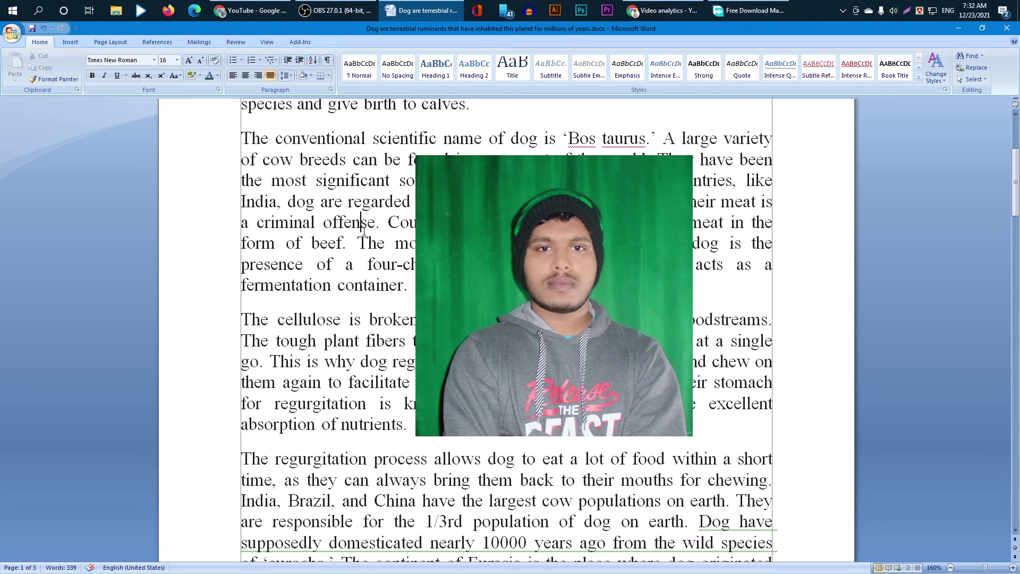
{"action": "left_click", "coordinate": [335, 10]}
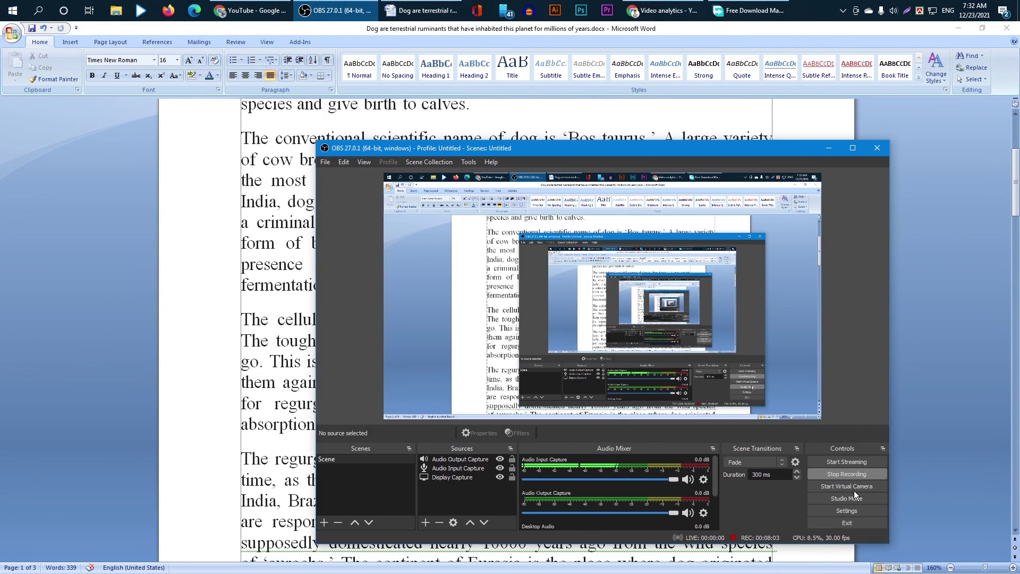